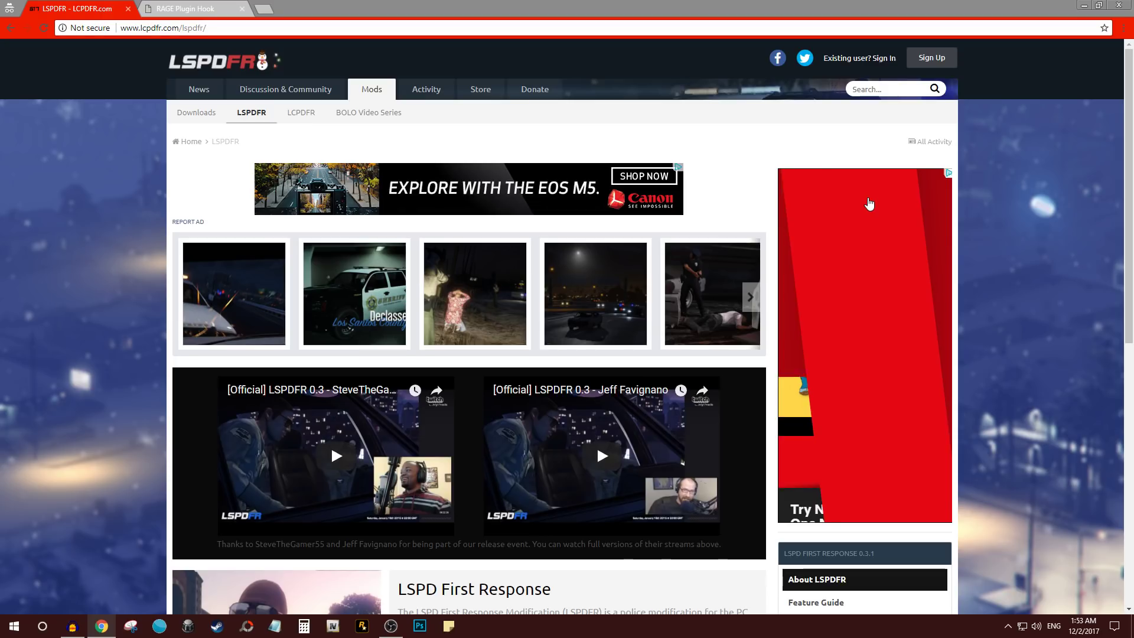
Scroll through the LCPDFR.com page, return to the top and highlight its address
scroll(870, 204, "down", 3)
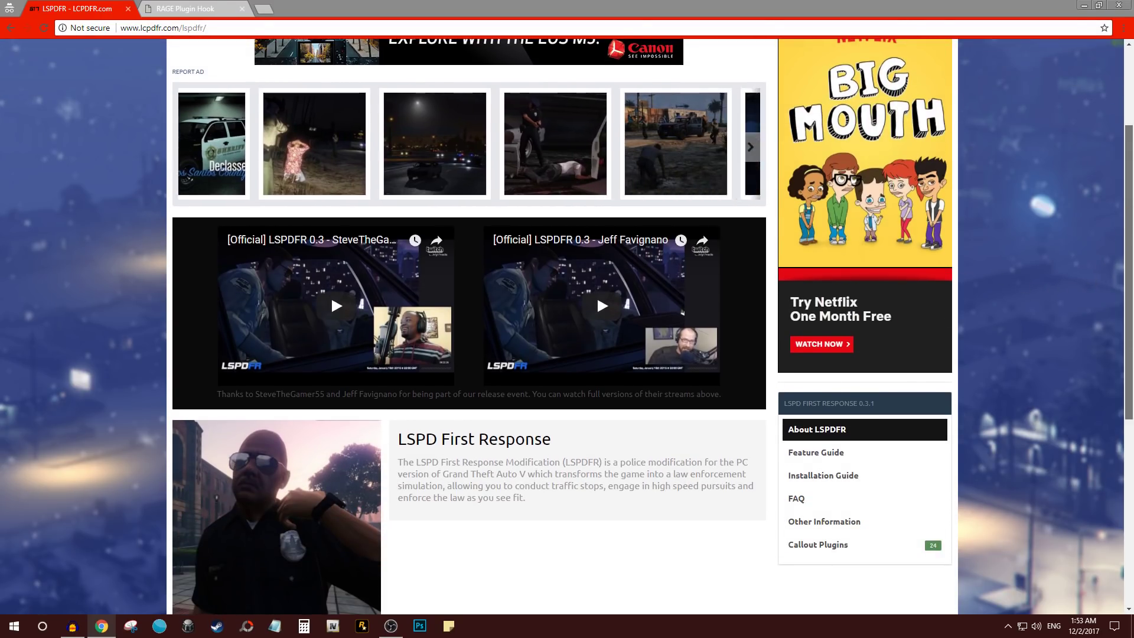
scroll(331, 295, "down", 1)
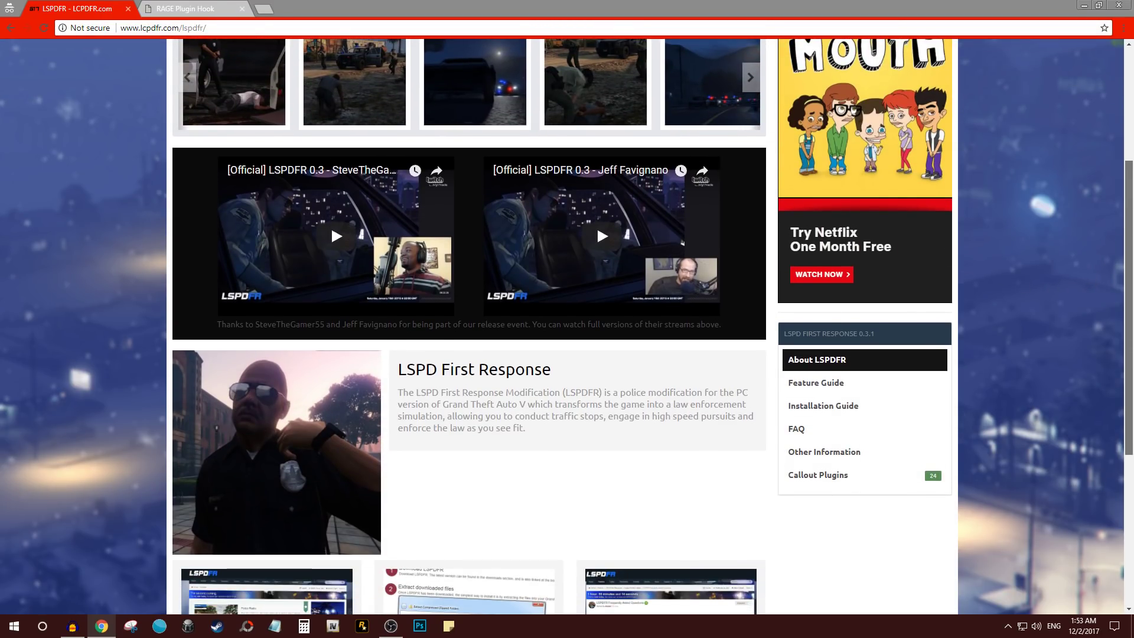
scroll(597, 136, "down", 2)
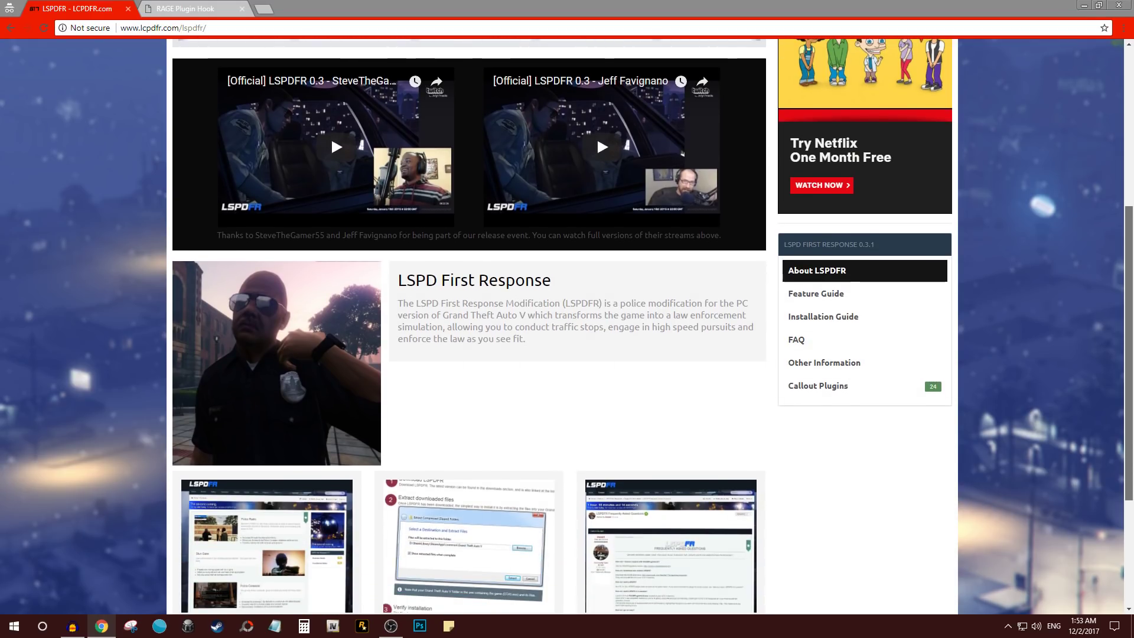
scroll(596, 136, "up", 5)
scroll(596, 445, "down", 2)
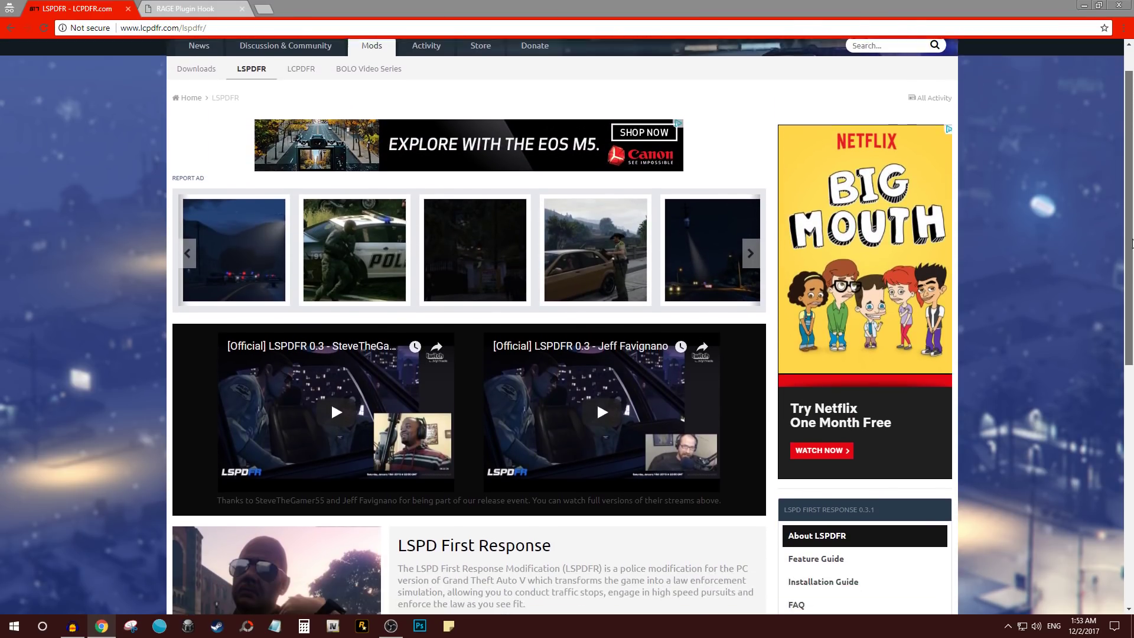
left_click_drag(1129, 215, 1108, 416)
key("Home")
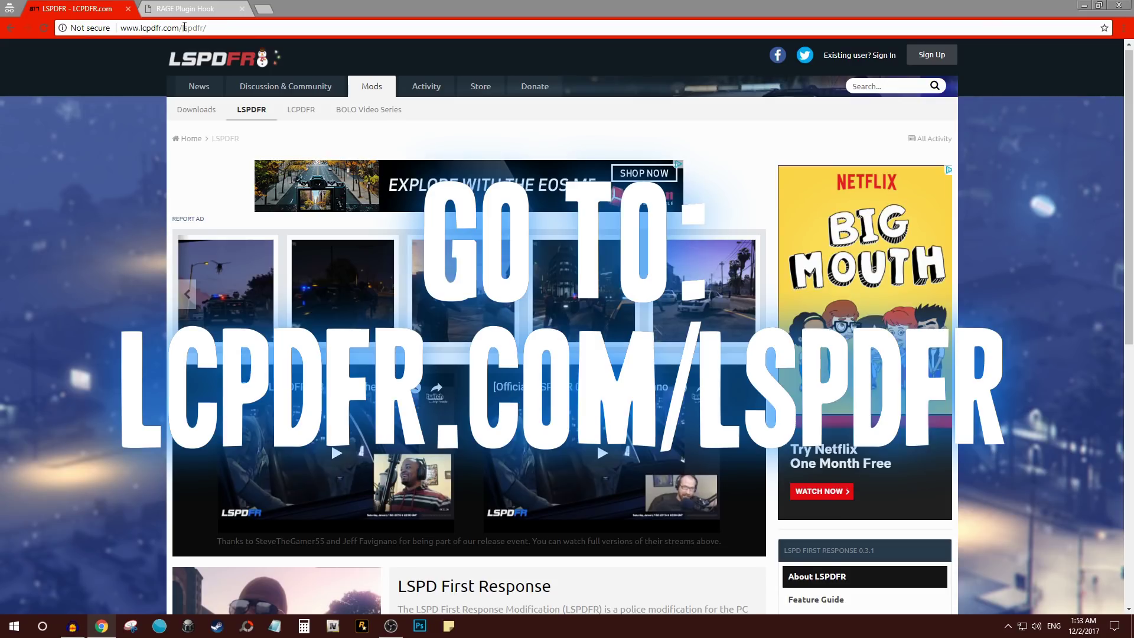
left_click_drag(175, 28, 120, 28)
left_click(221, 30)
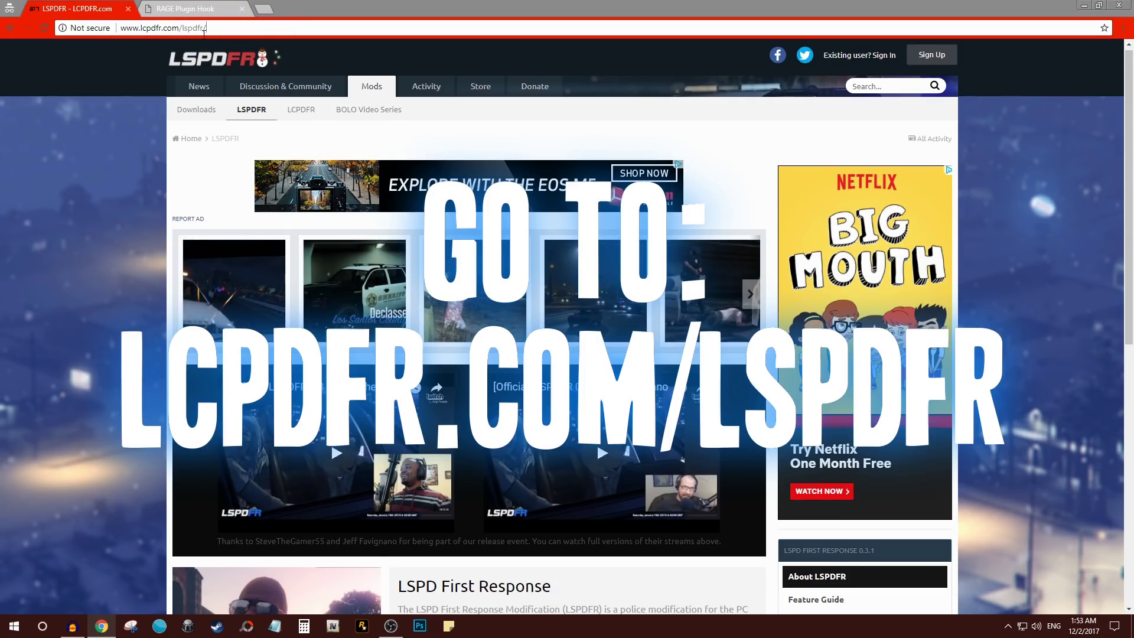
left_click_drag(230, 29, 120, 30)
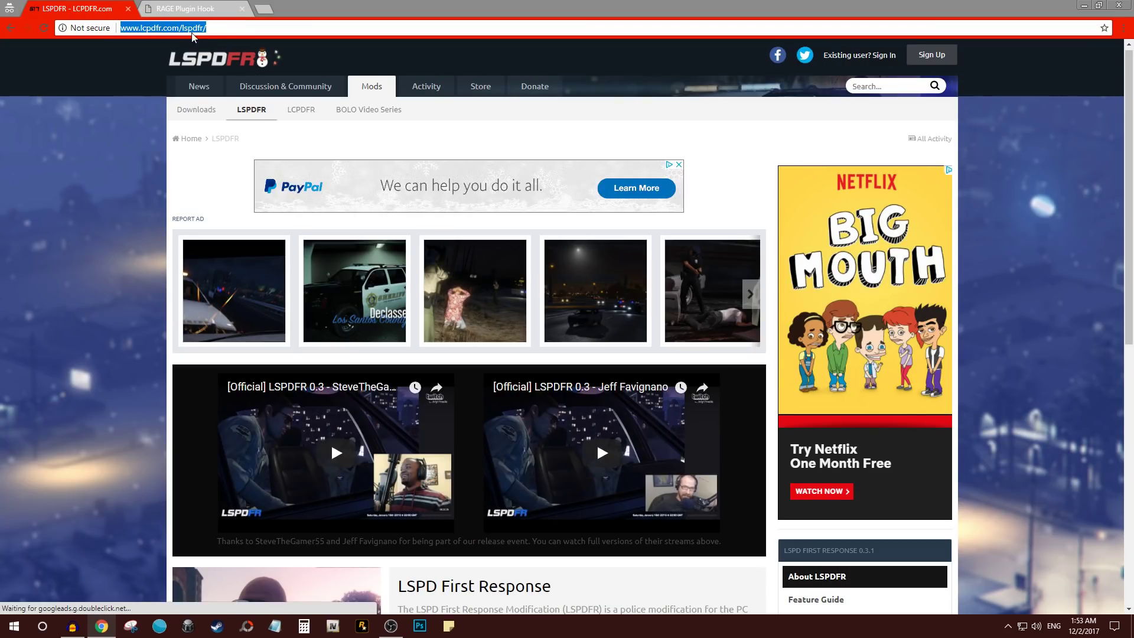
left_click(240, 31)
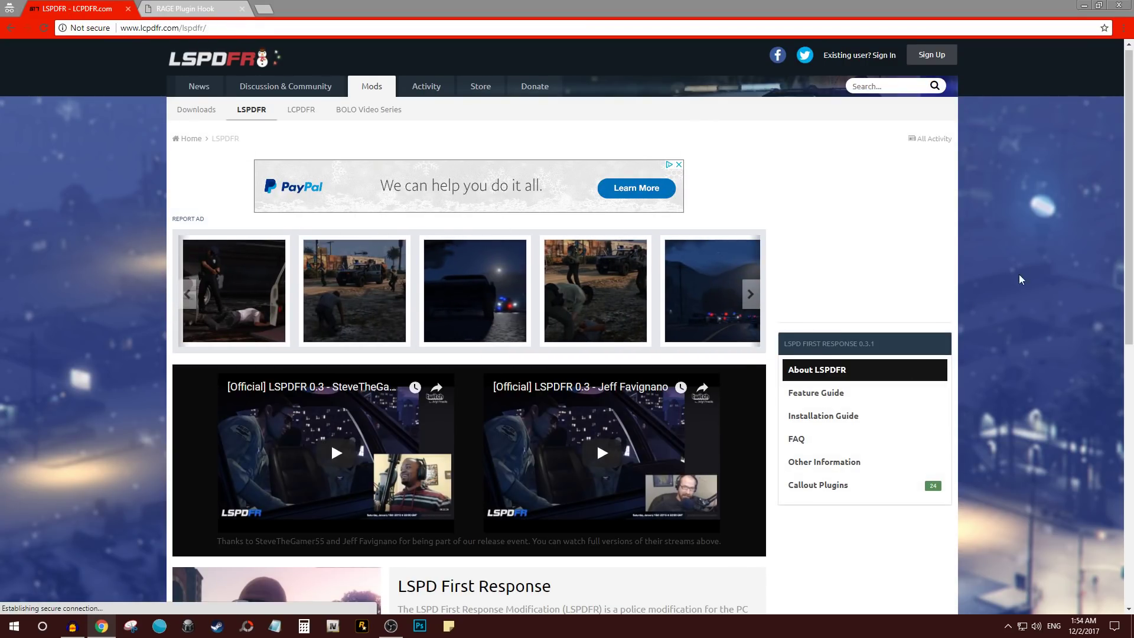
Go to Mods > Downloads > LSPDFR, open LSPD First Response and agree to the download terms
left_click(372, 87)
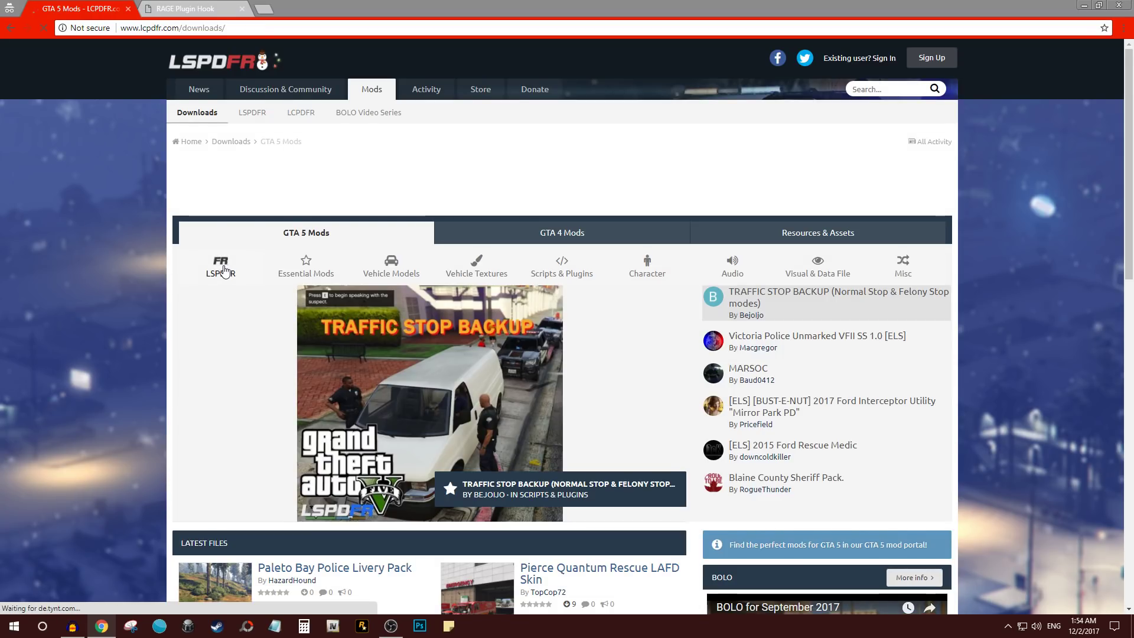
left_click(225, 271)
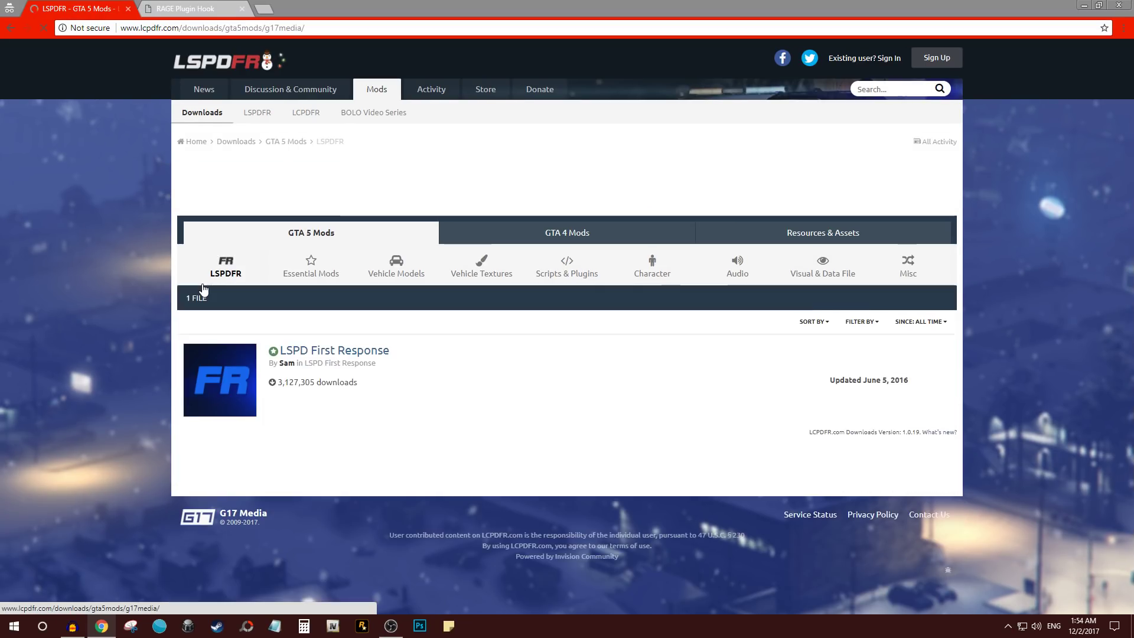
left_click(283, 347)
left_click(872, 328)
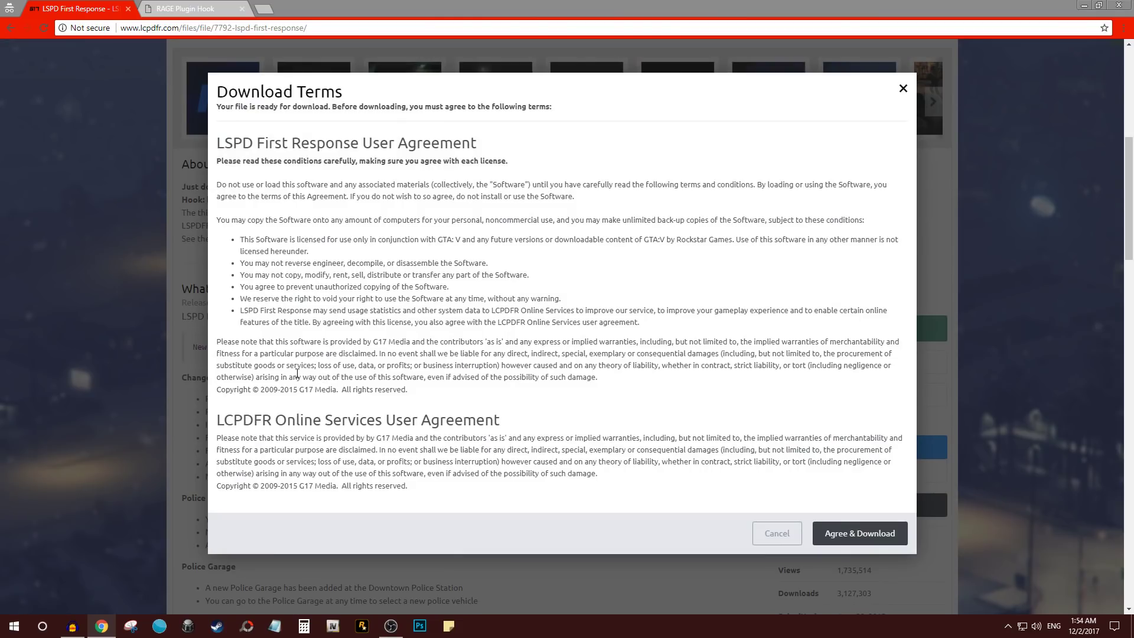
left_click(843, 533)
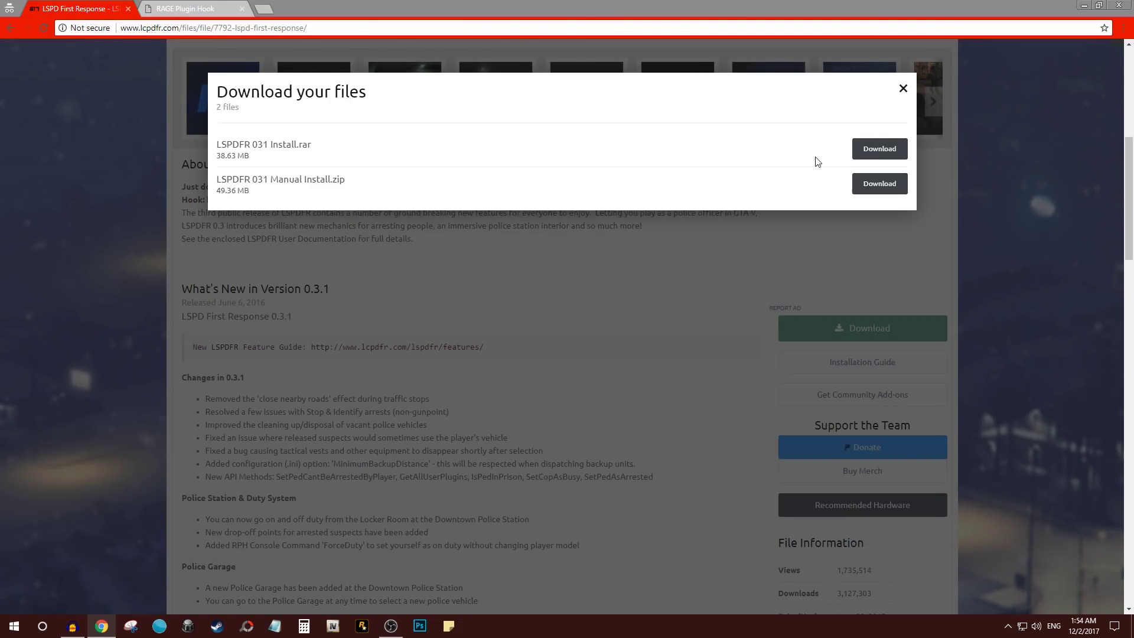
Download LSPDFR 031 Install.rar and pass the CAPTCHA security check
left_click_drag(331, 153, 227, 146)
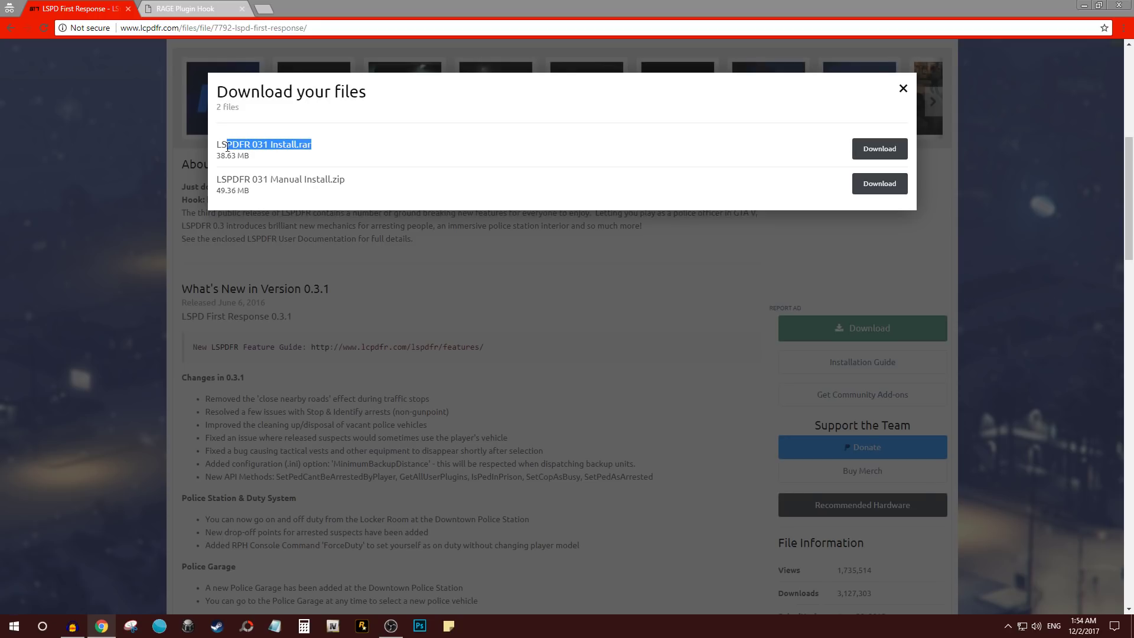
left_click(365, 152)
triple_click(322, 150)
left_click(424, 158)
left_click(891, 151)
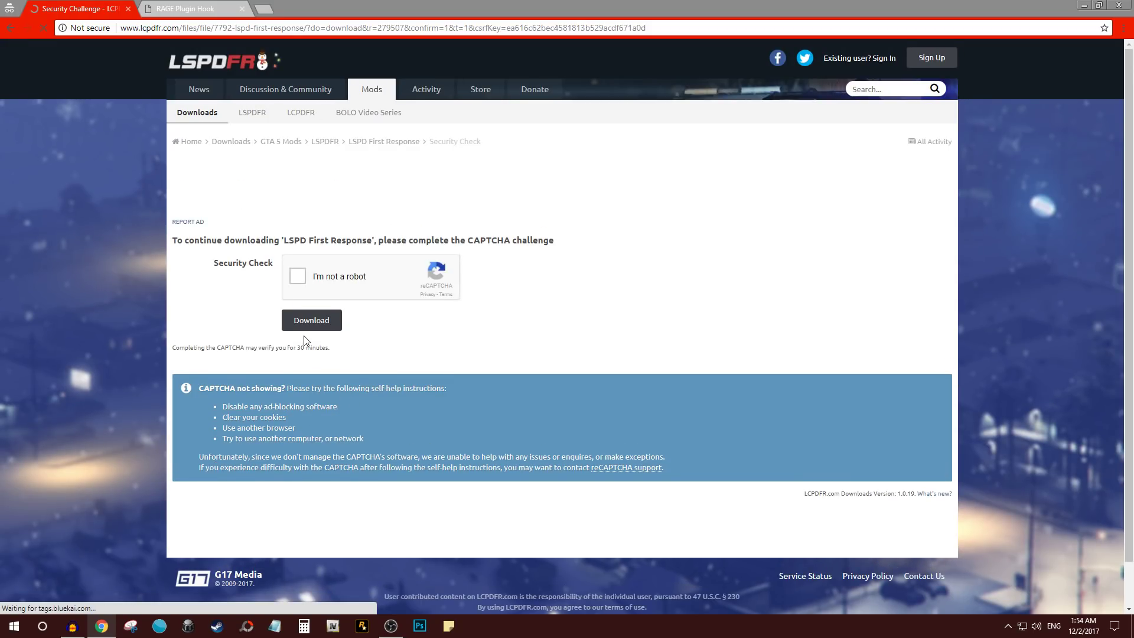
left_click(296, 280)
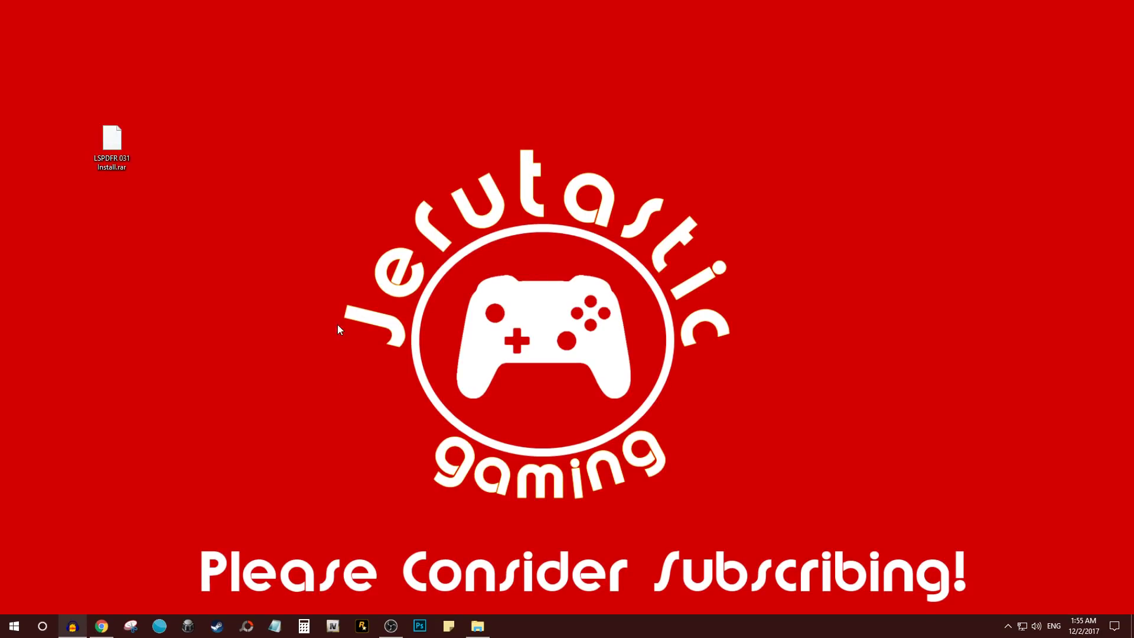
Extract the LSPDFR rar to the desktop with 7-Zip Extract Here and reposition the setup file
right_click(106, 137)
mouse_move(248, 158)
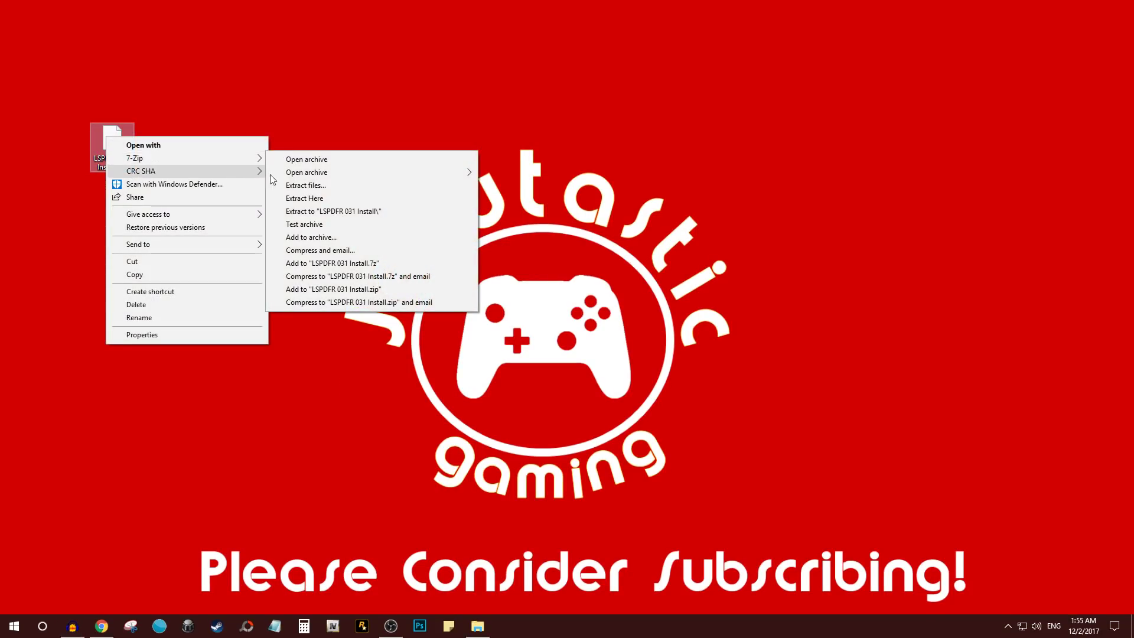
left_click(373, 195)
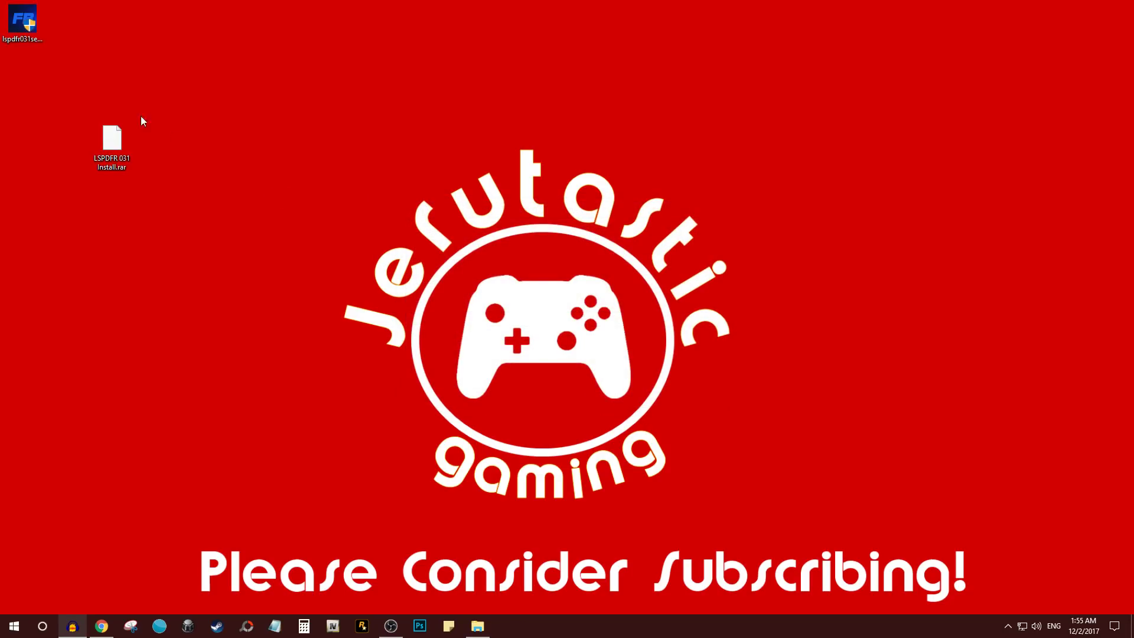
left_click_drag(23, 21, 296, 178)
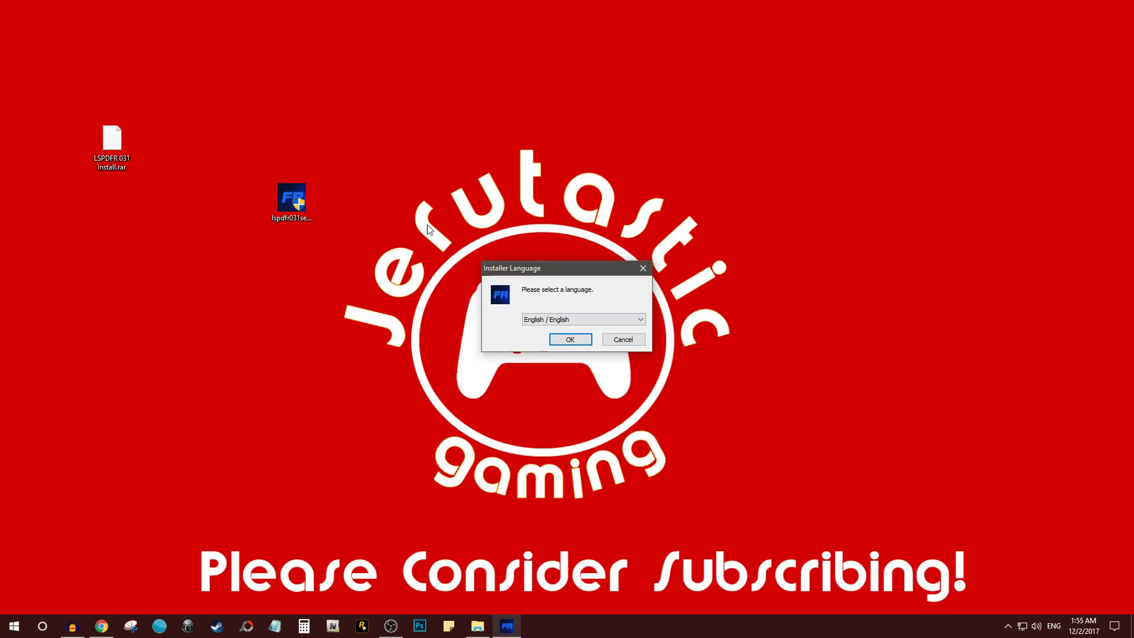
Choose English, accept the licence, and inspect the Grand Theft Auto V install path
left_click(570, 339)
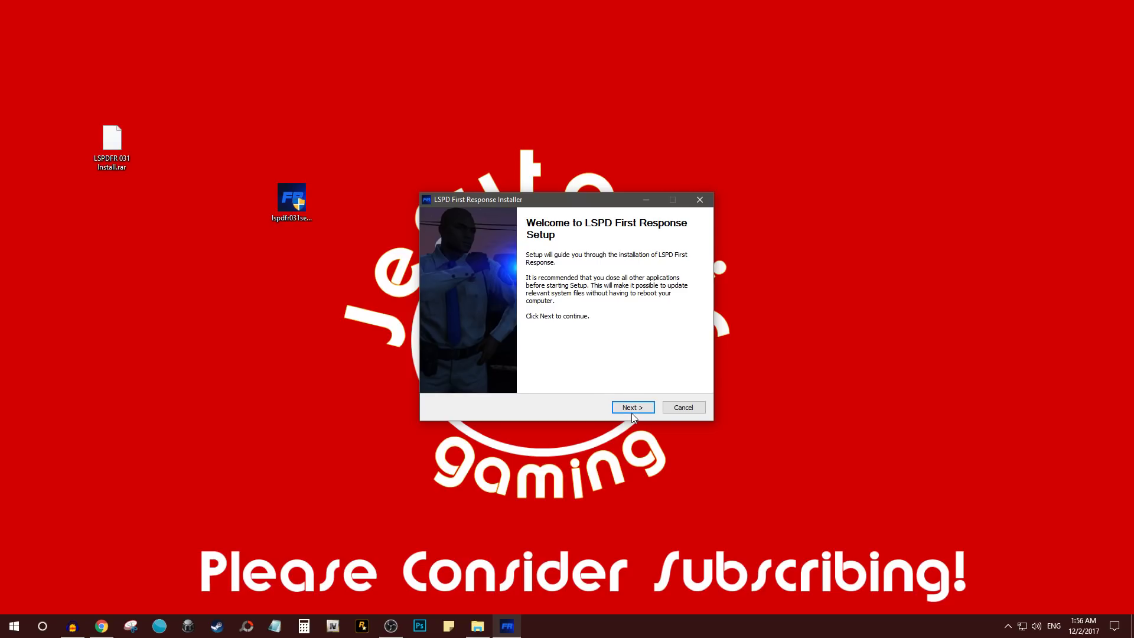
left_click(632, 413)
left_click(632, 410)
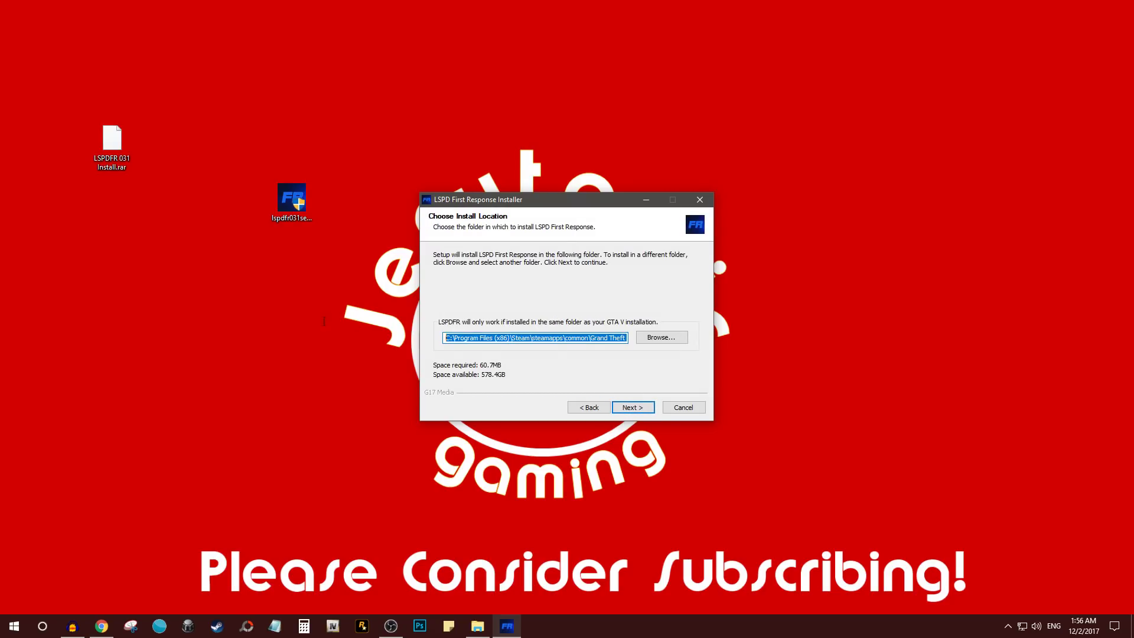
left_click_drag(453, 340, 694, 354)
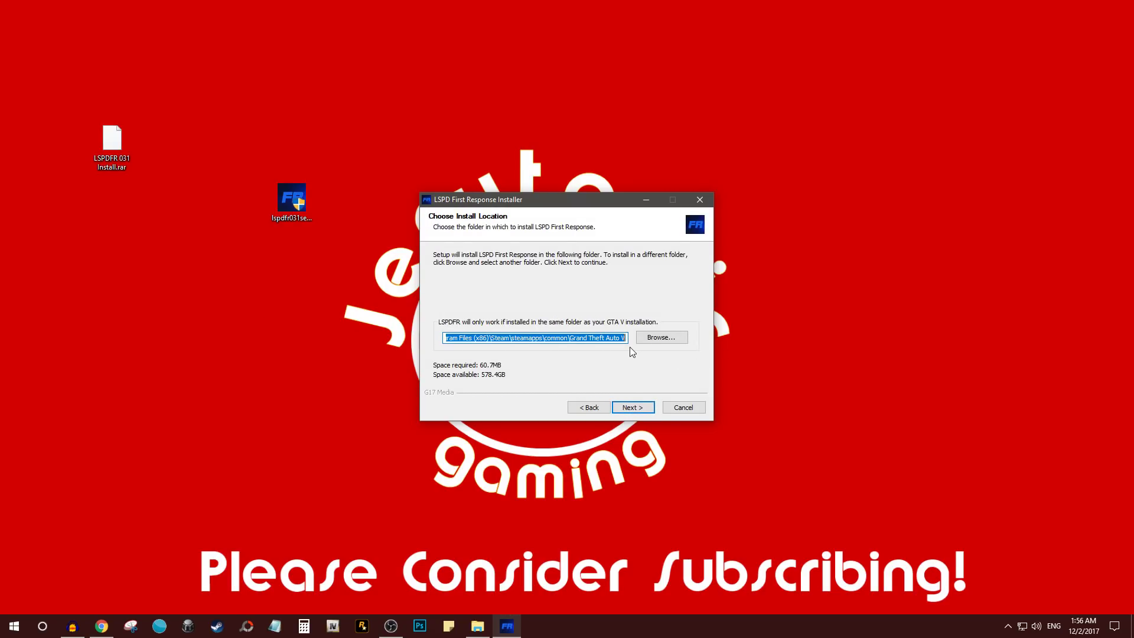
left_click_drag(627, 340, 229, 343)
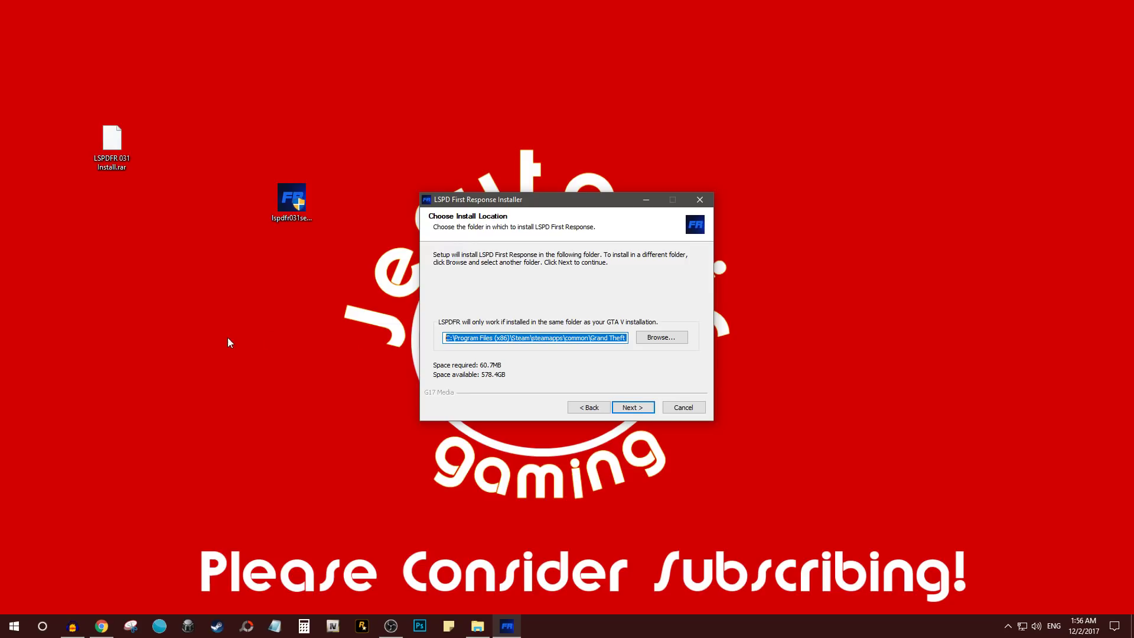
Cancel the LSPD First Response installer, confirm quitting, and restore the browser
left_click(685, 408)
left_click(603, 351)
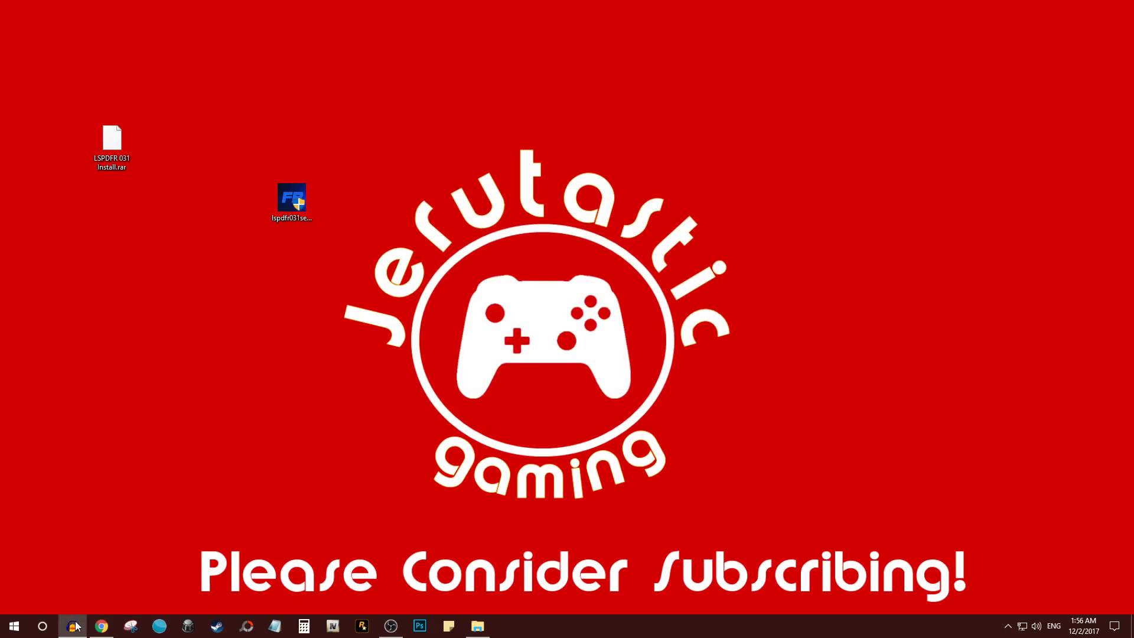
left_click(101, 626)
Switch to the RAGE Plugin Hook tab and highlight ragepluginhook.net in the address bar
left_click(214, 11)
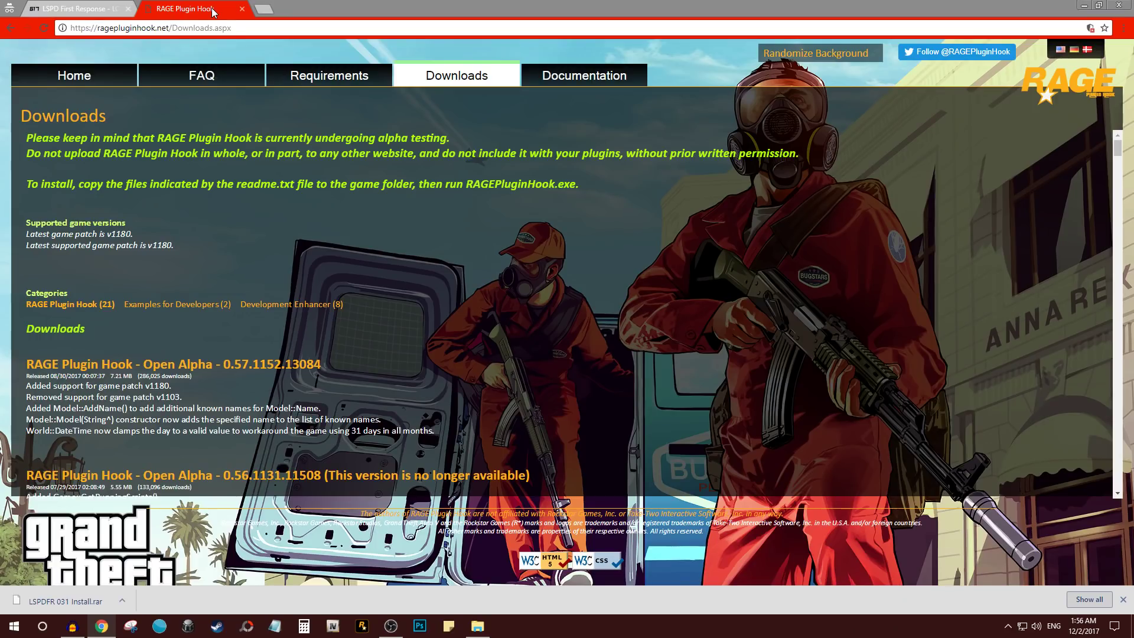
left_click_drag(140, 30, 101, 32)
left_click(171, 28)
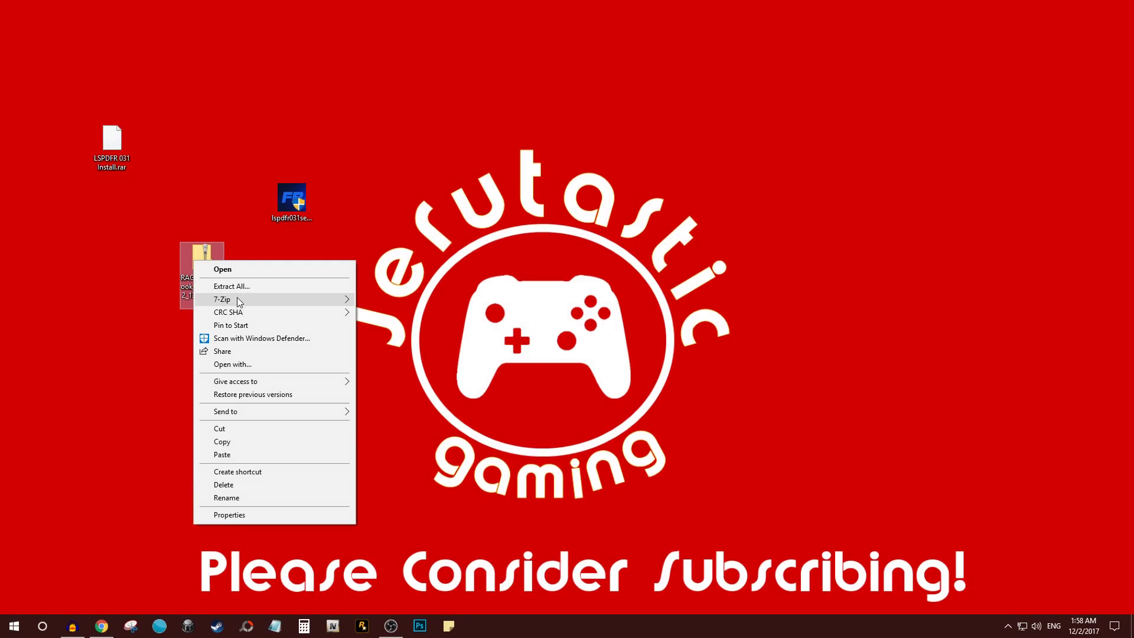
Extract the RAGE Plugin Hook zip with 7-Zip and move the resulting folder to the desktop's right side
mouse_move(236, 297)
left_click(444, 327)
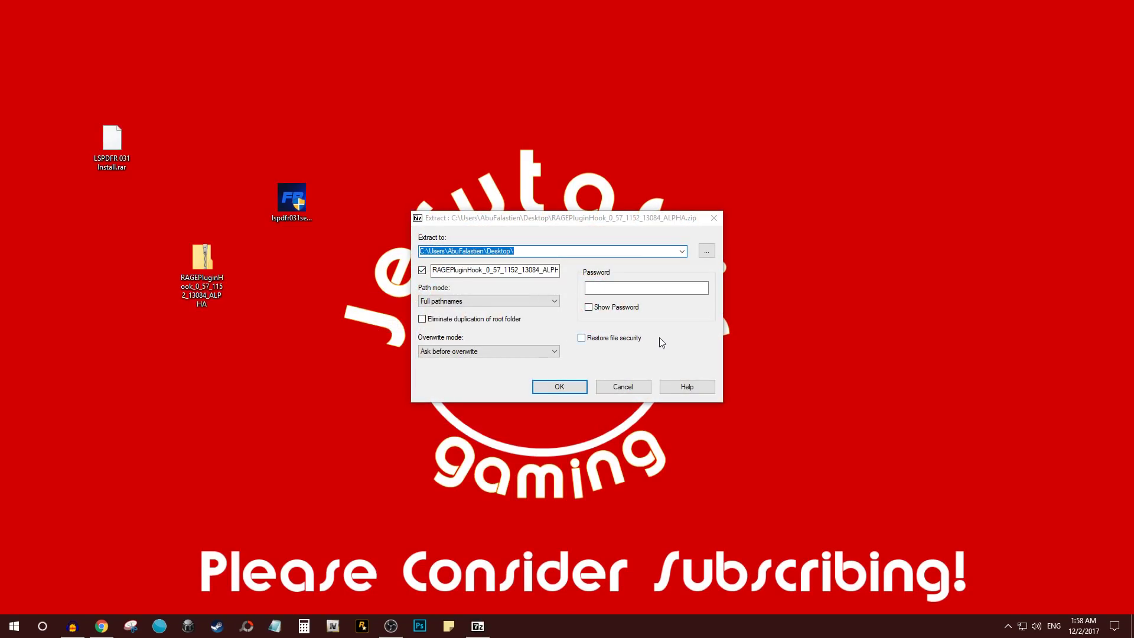
left_click(559, 386)
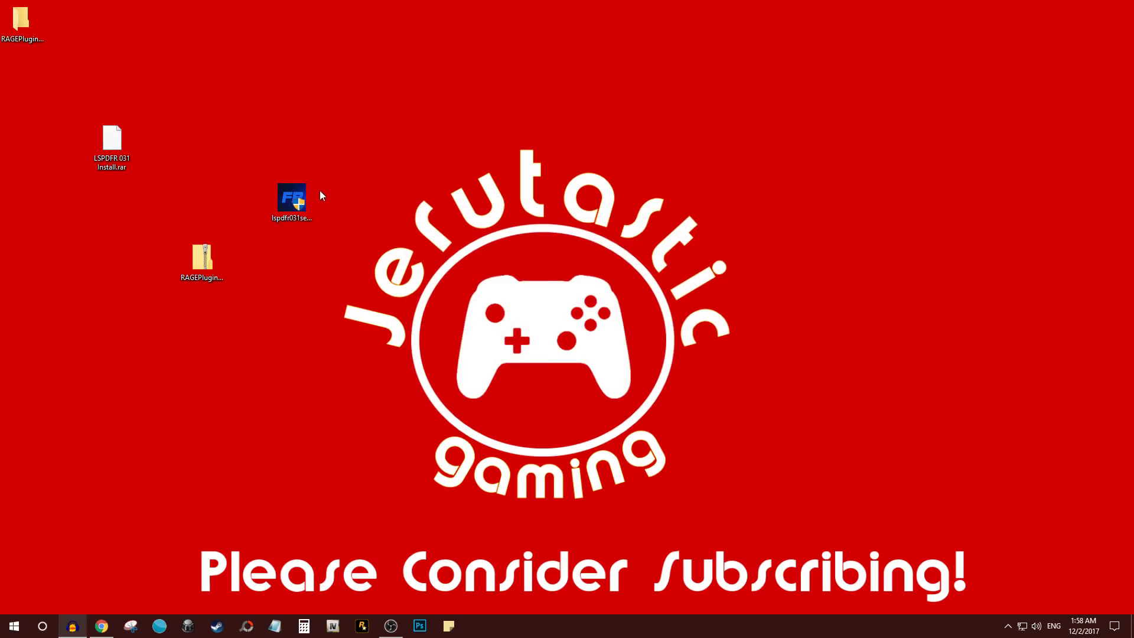
left_click_drag(32, 37, 842, 113)
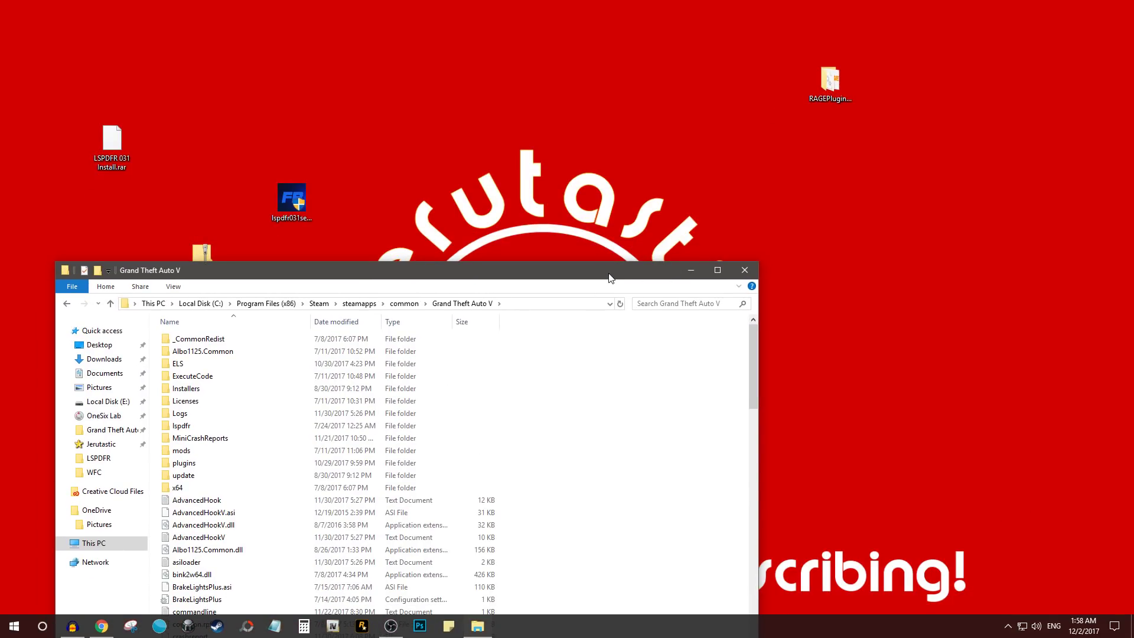
Snap the extracted RAGE Plugin Hook folder and the Grand Theft Auto V folder side by side
left_click_drag(611, 276, 0, 114)
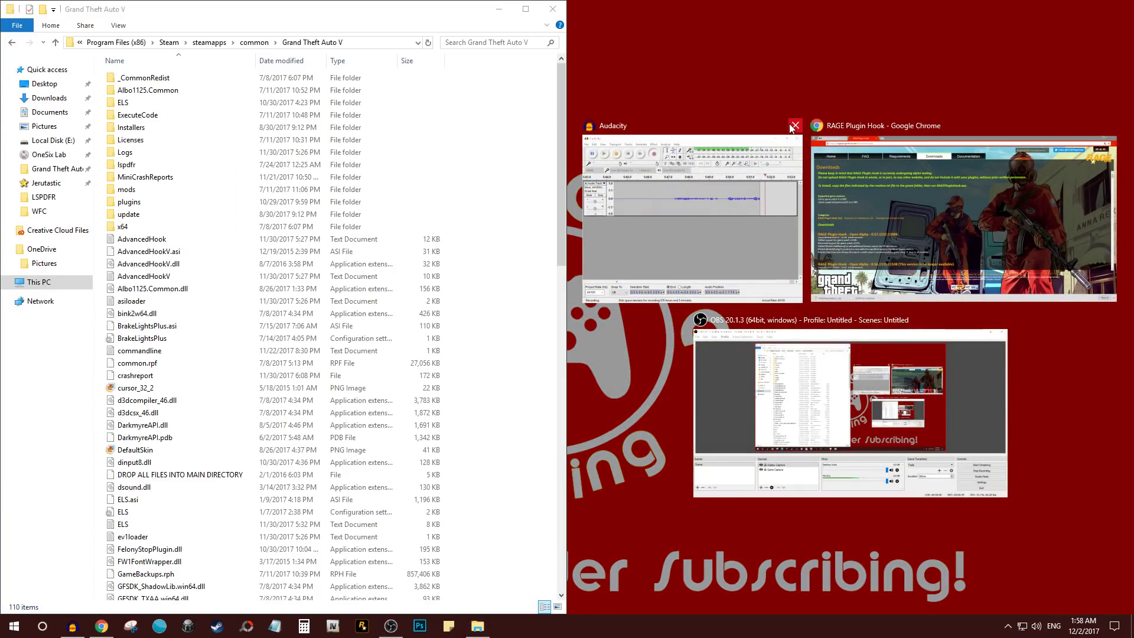
left_click(785, 92)
double_click(830, 81)
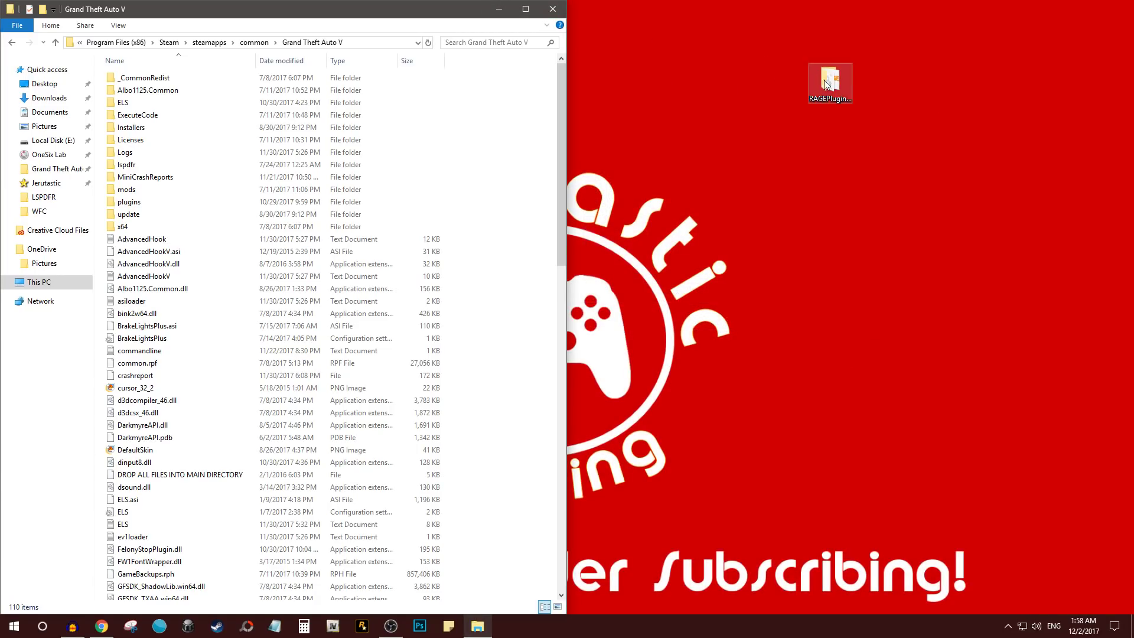
key("super+Left")
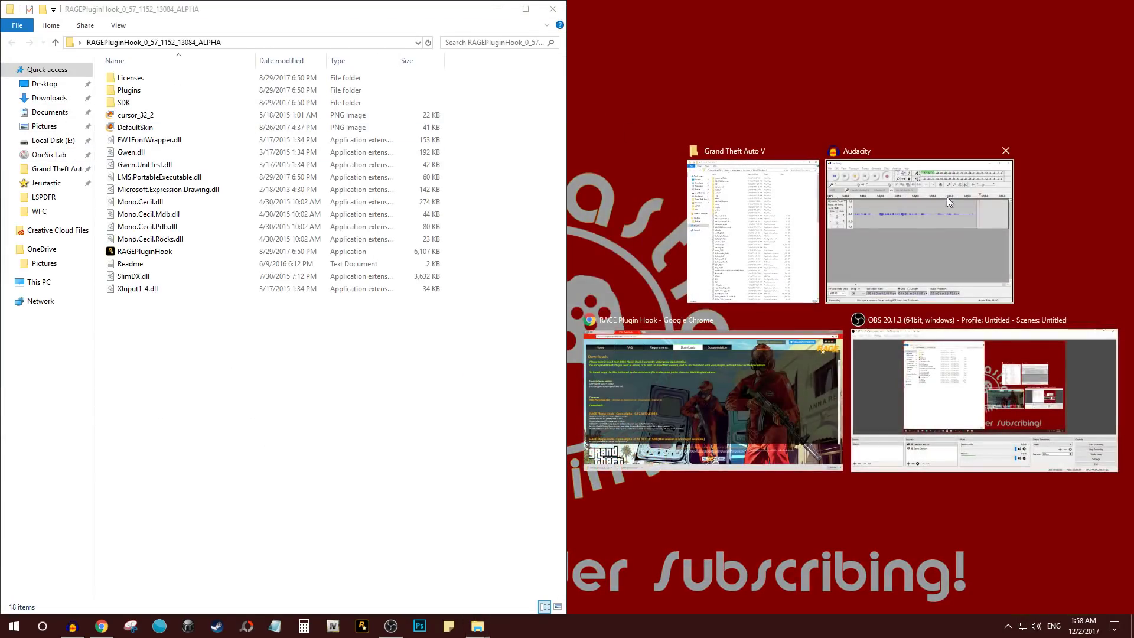
left_click(720, 227)
Select all items except Licenses and SDK and drag the 16 files toward the GTA V folder
left_click_drag(246, 356, 142, 78)
left_click(142, 75, "ctrl")
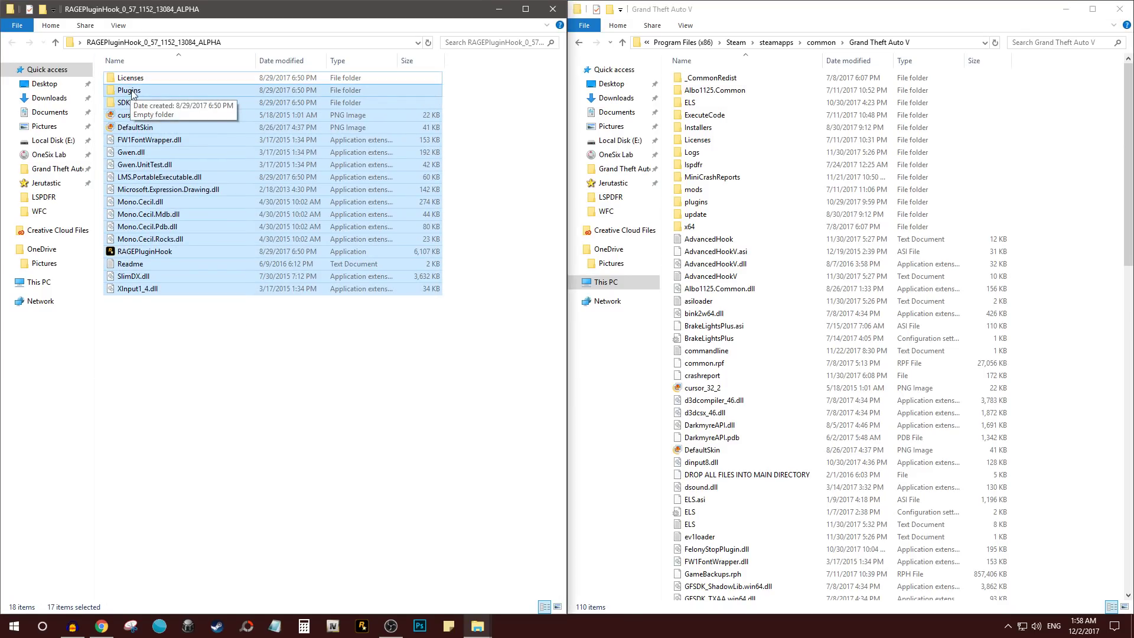
left_click(124, 102, "ctrl")
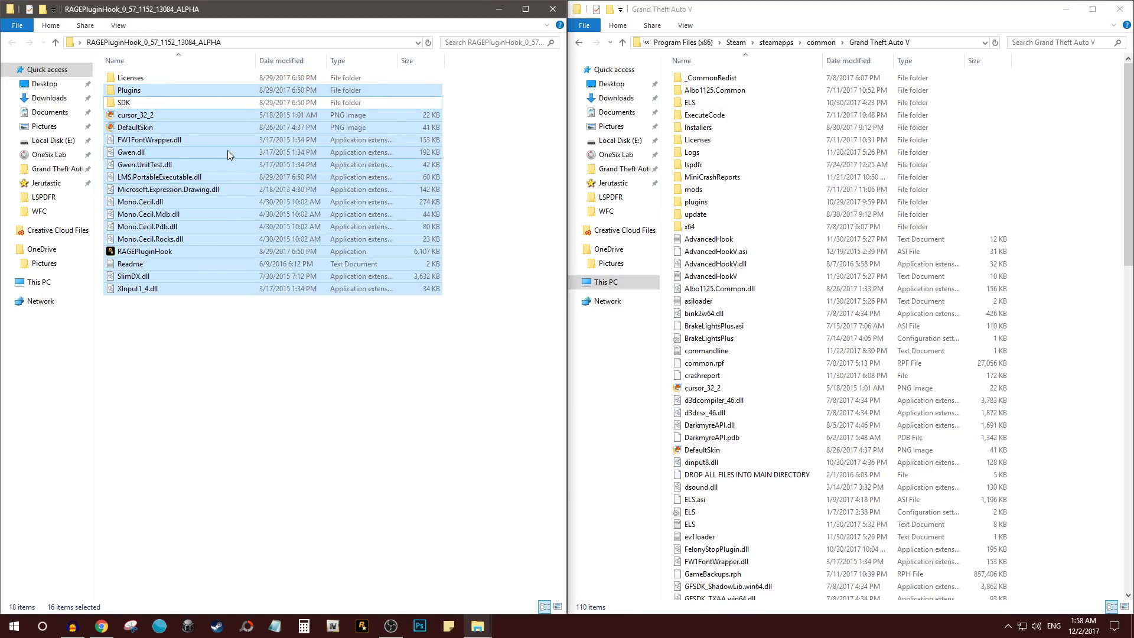
mouse_move(228, 151)
left_mouse_down()
mouse_move(238, 197)
mouse_move(195, 195)
mouse_move(1081, 241)
mouse_move(237, 163)
left_mouse_up()
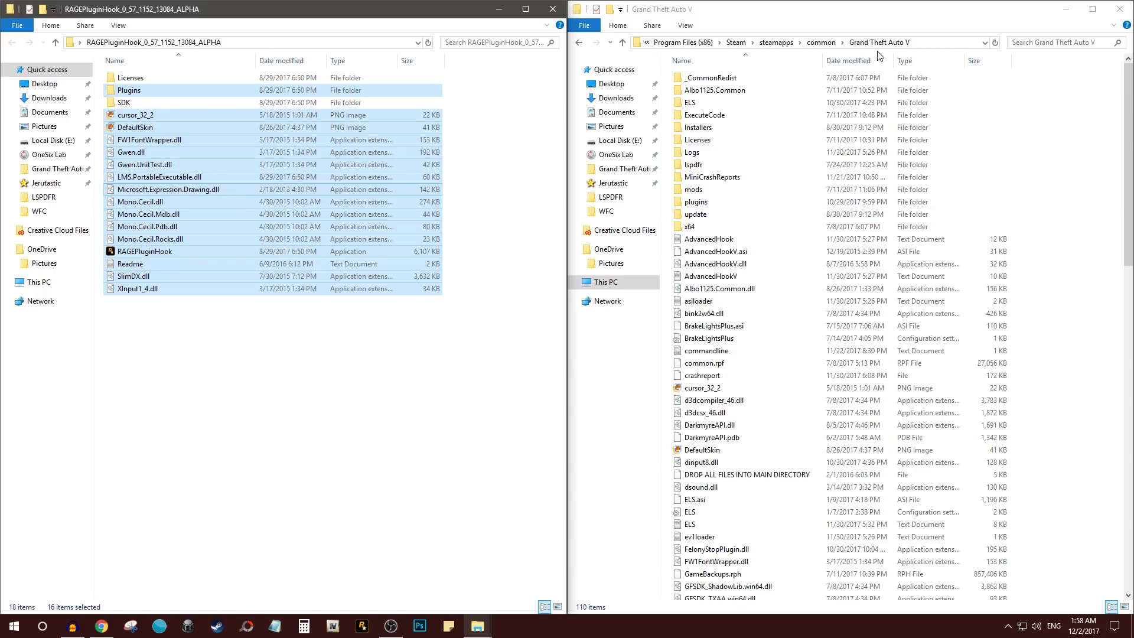
Copy the 16 RAGE Plugin Hook files, excluding SDK and Licenses, into Grand Theft Auto V and check them
left_click(724, 168)
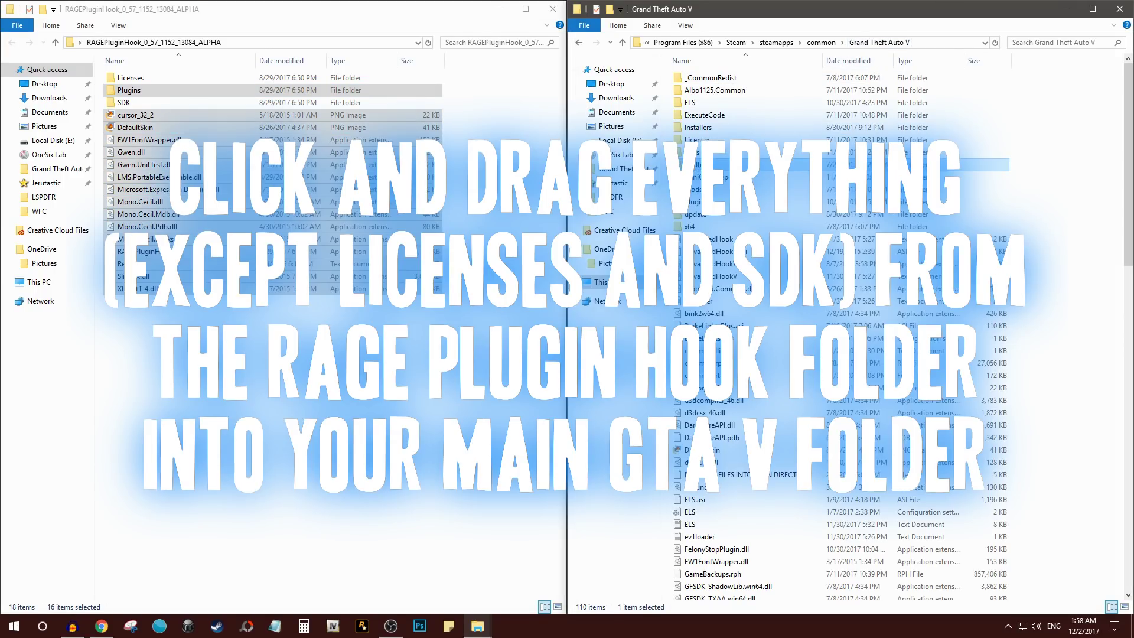
left_click(257, 95)
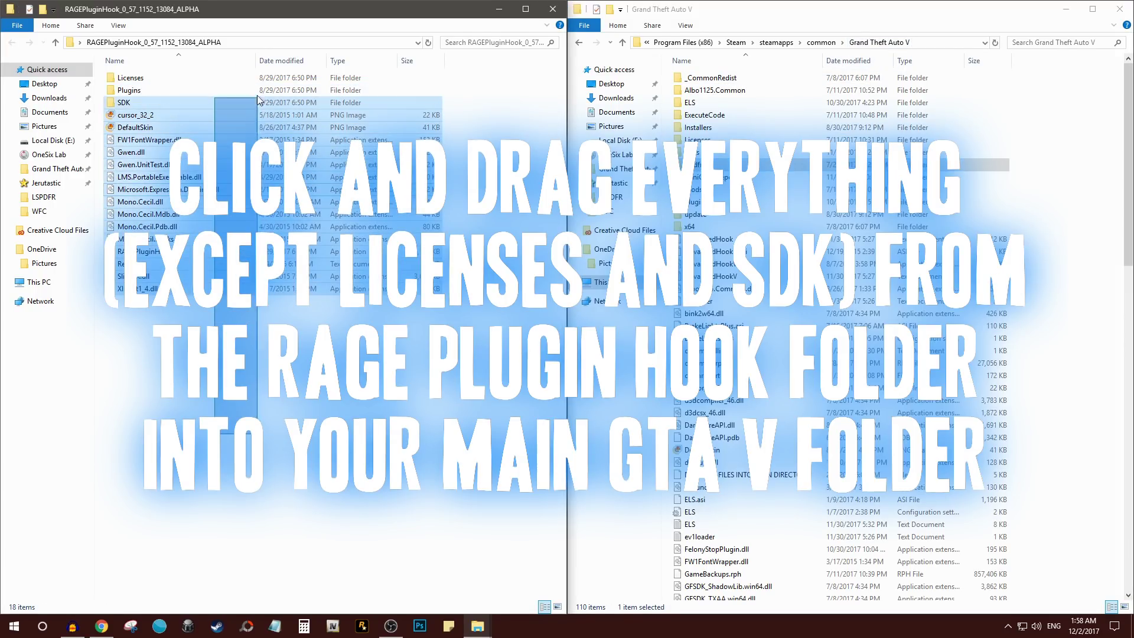
key("ctrl+a")
left_click(172, 102, "ctrl")
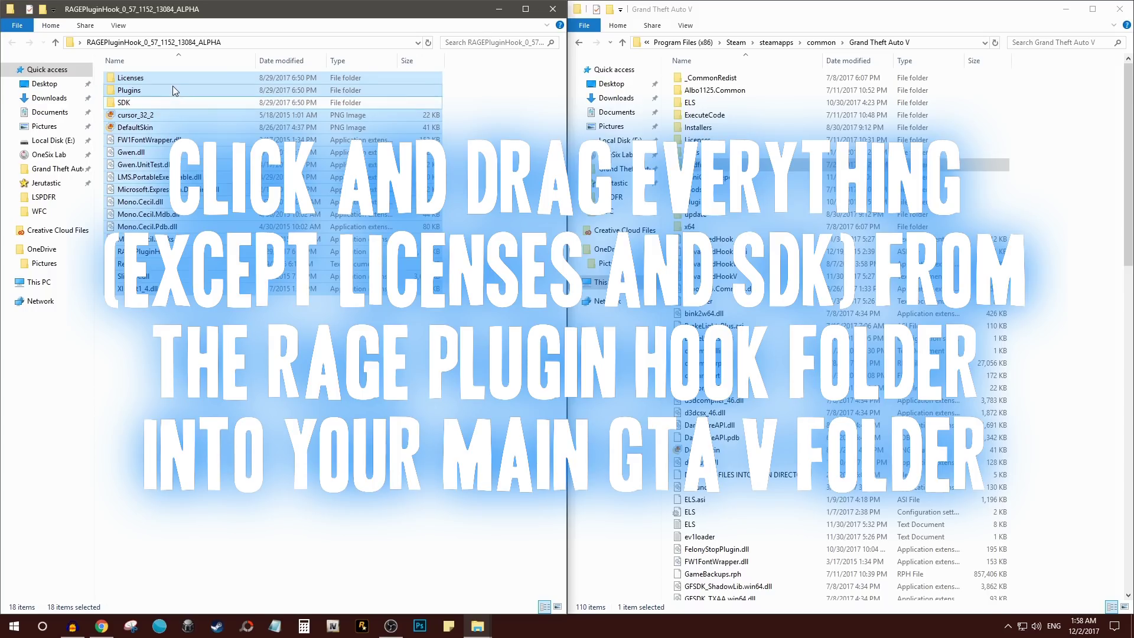
left_click(166, 78, "ctrl")
left_click_drag(161, 157, 328, 183)
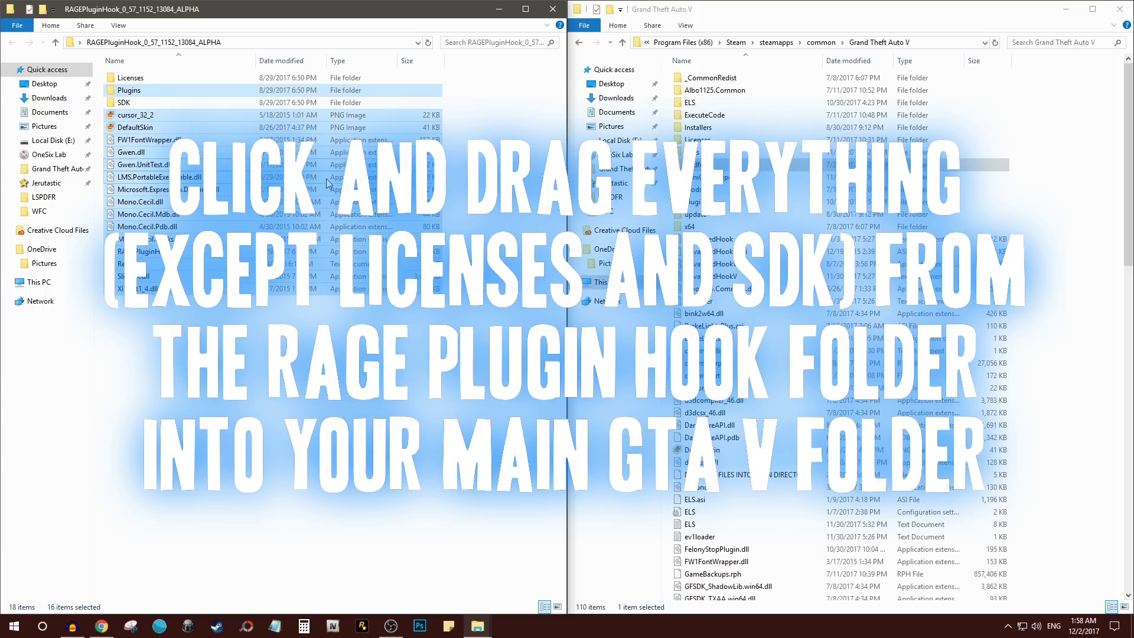
scroll(827, 249, "down", 20)
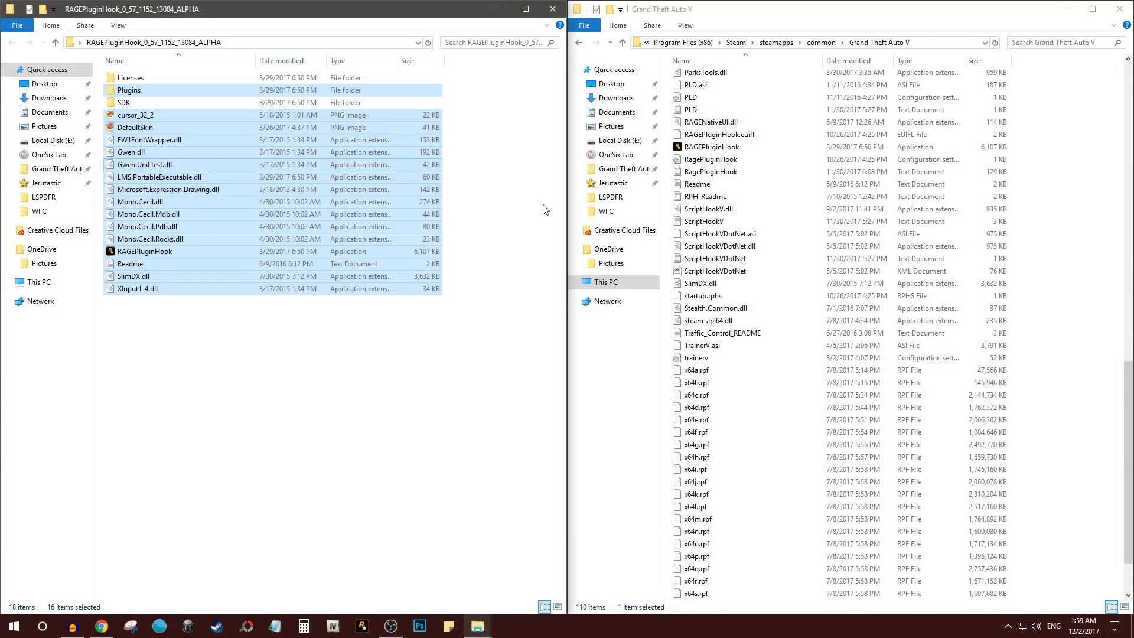
Select RAGEPluginHook in the Grand Theft Auto V folder and launch it from the taskbar
left_click(733, 147)
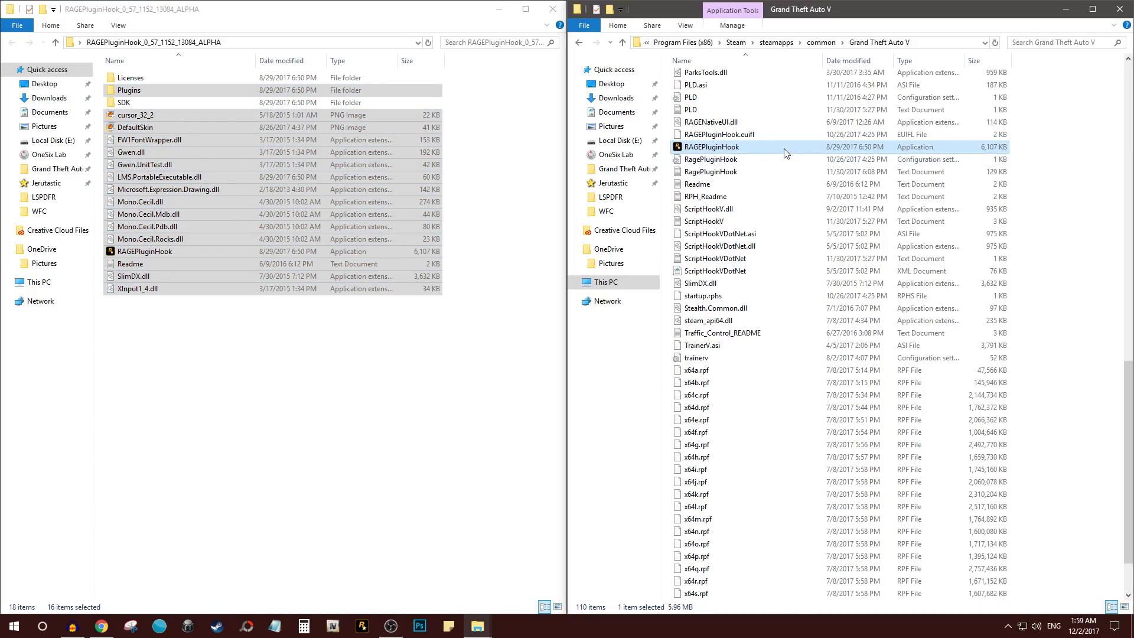
left_click(359, 627)
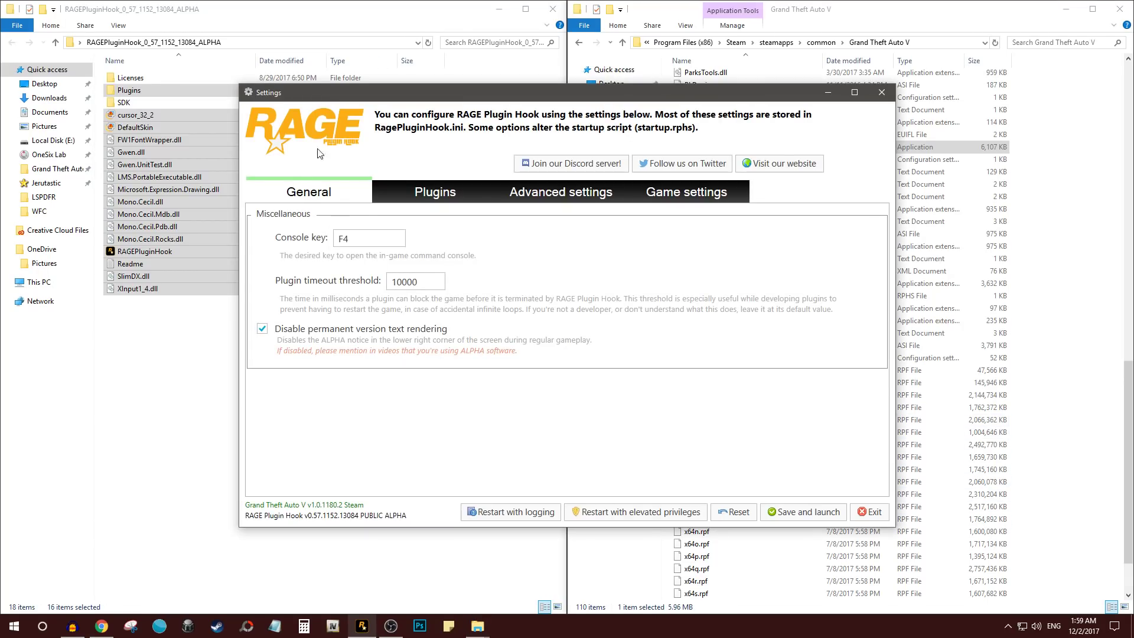
Check the Plugins tab shows LSPD First Response enabled, then minimize the Settings window
left_click(447, 189)
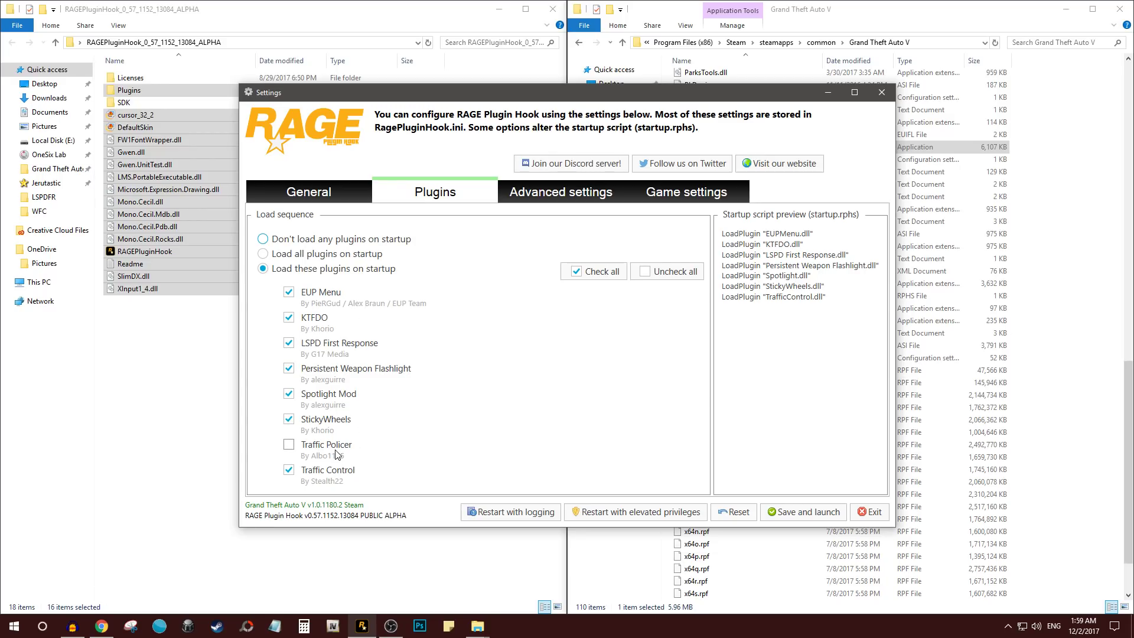
left_click(828, 93)
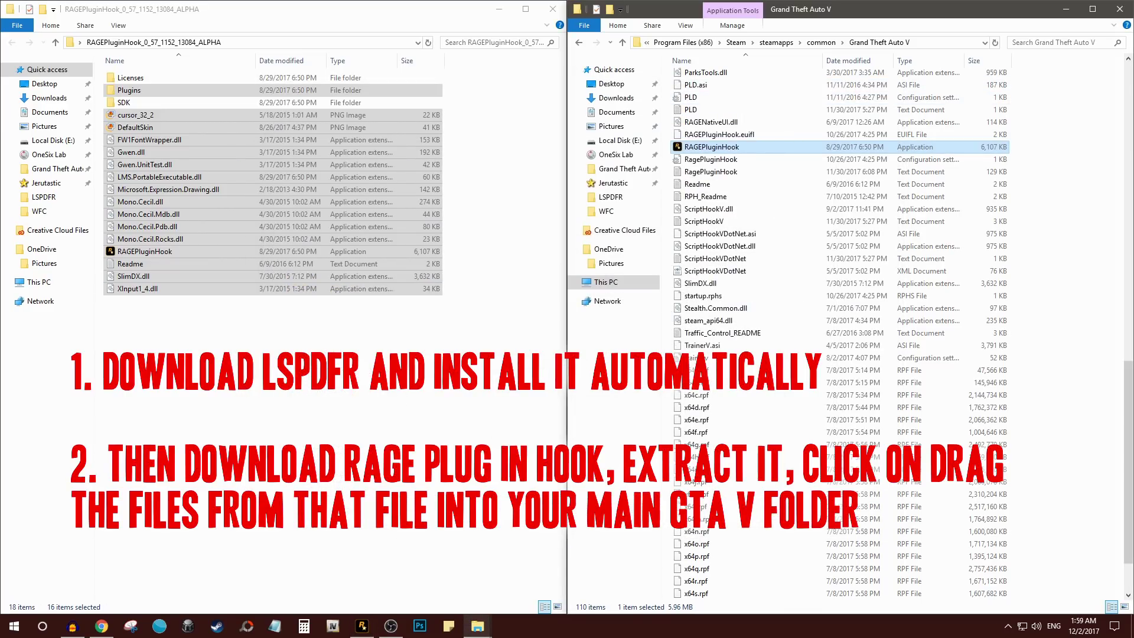
left_click(102, 625)
left_click(130, 7)
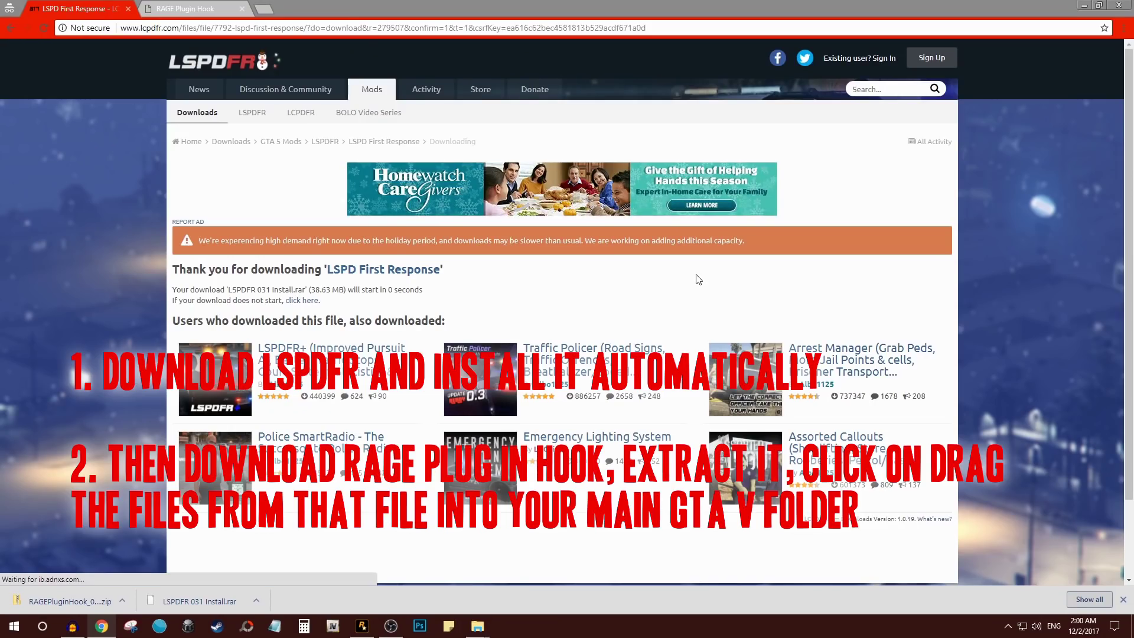
left_click(1084, 5)
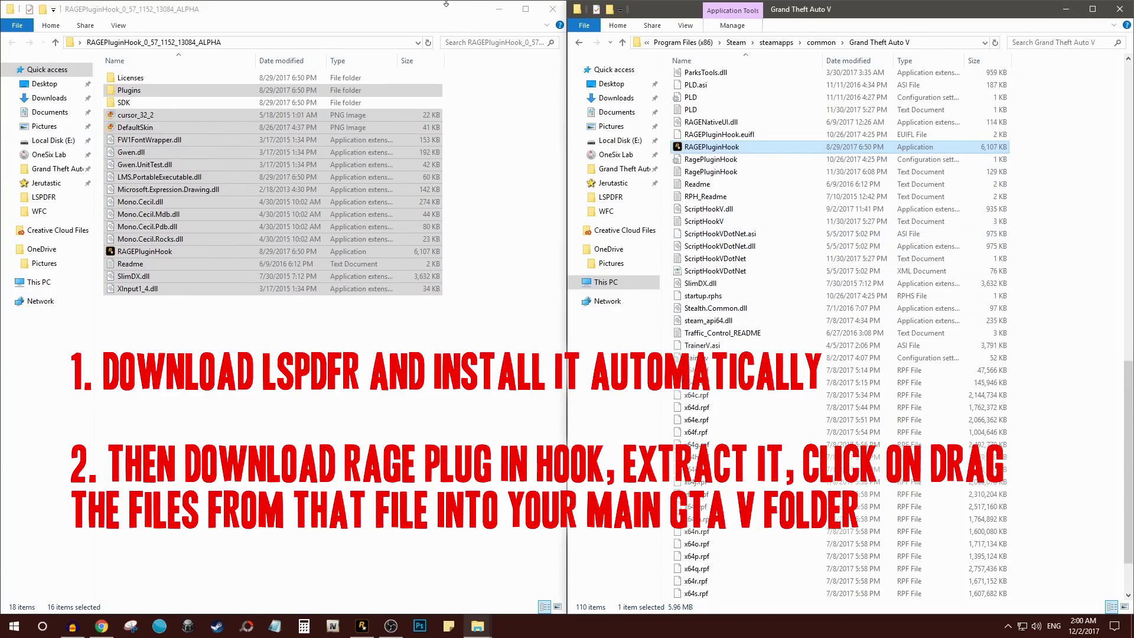
left_click(102, 626)
left_click(228, 6)
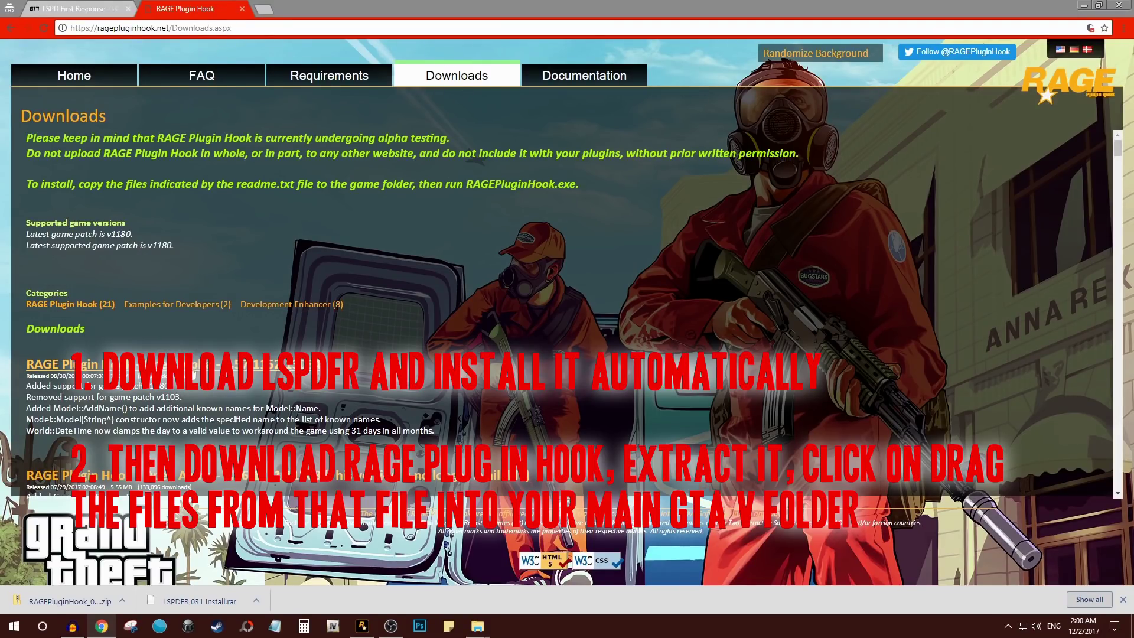
left_click(1083, 4)
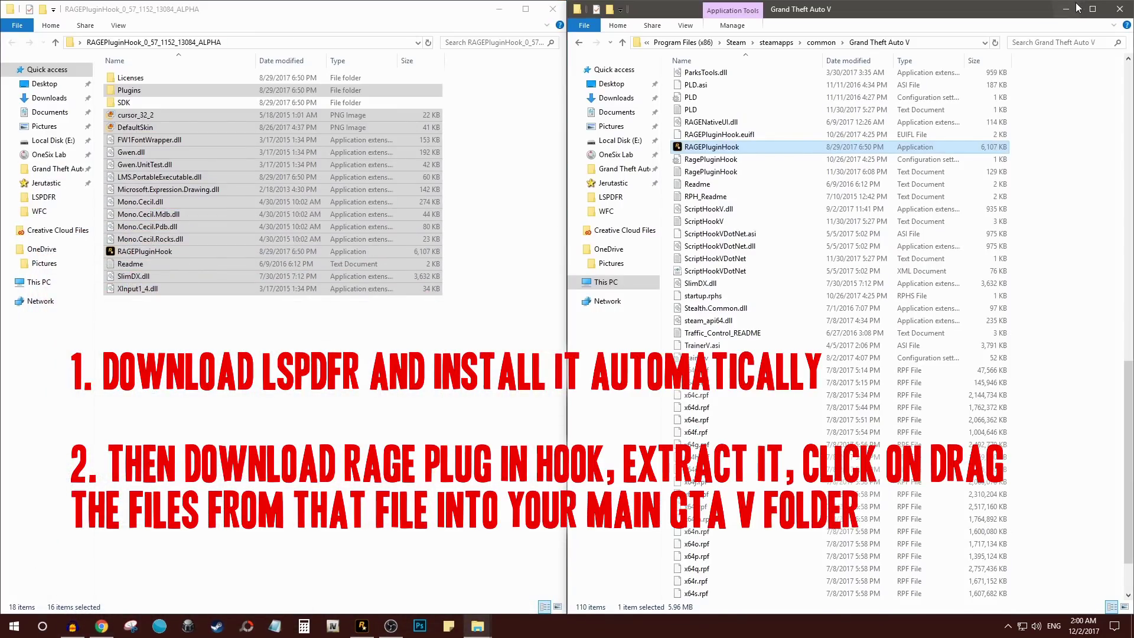
left_click(436, 29)
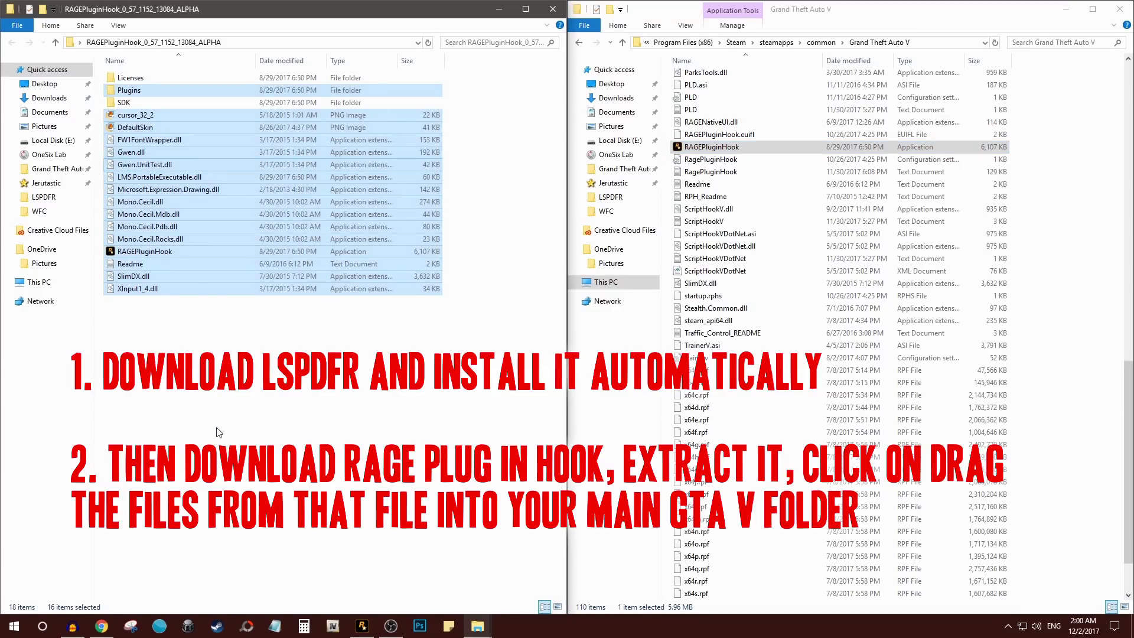
key("ctrl+a")
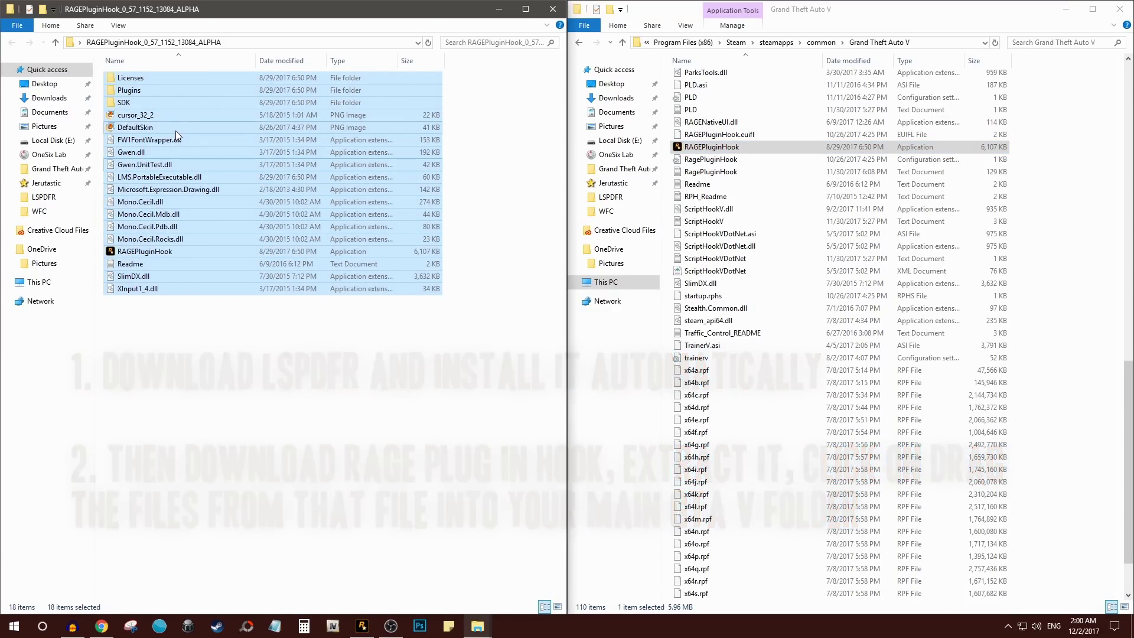
left_click(155, 102, "ctrl")
left_click(168, 77, "ctrl")
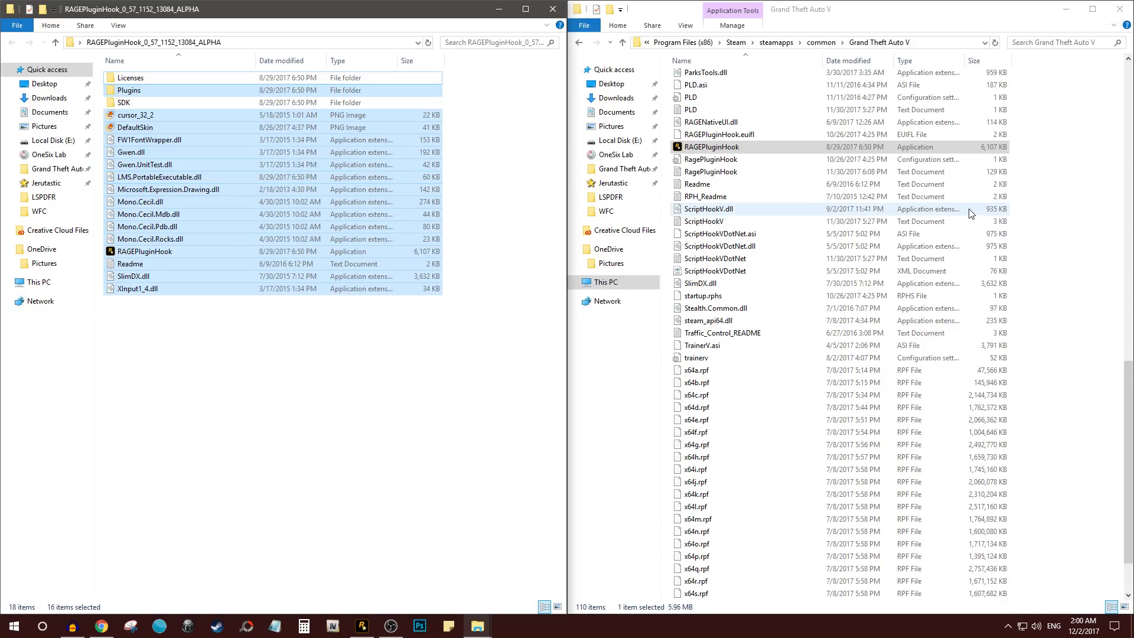
left_click(751, 150)
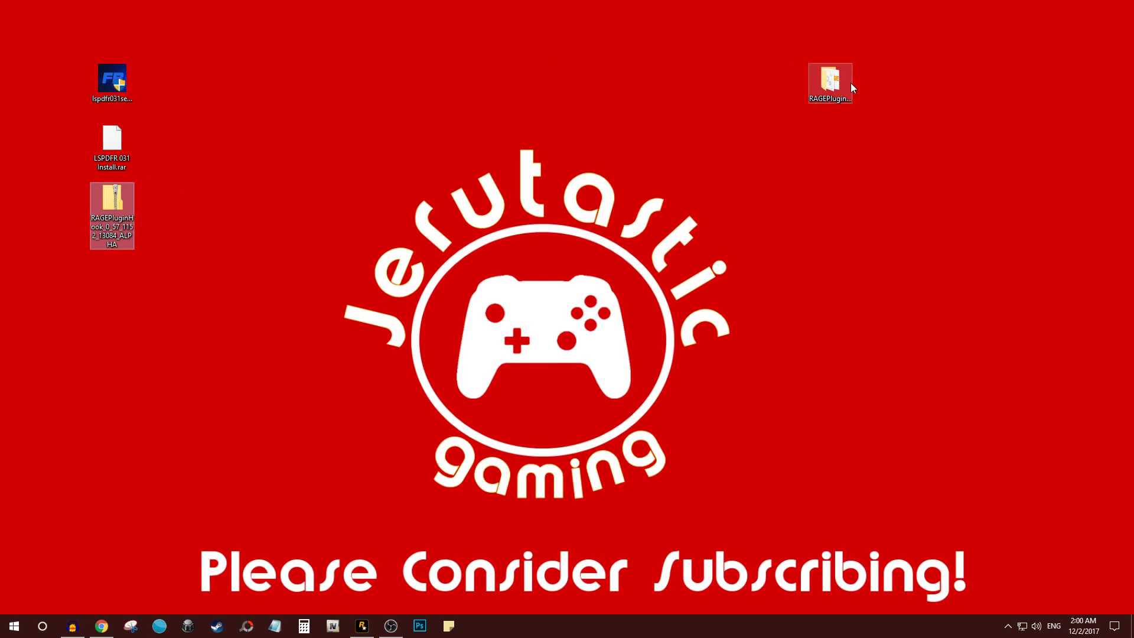
Move the RAGEPluginHook_0_57_1152_13084_ALPHA folder to the top-left corner of the desktop
left_click_drag(851, 87, 118, 13)
left_click(634, 178)
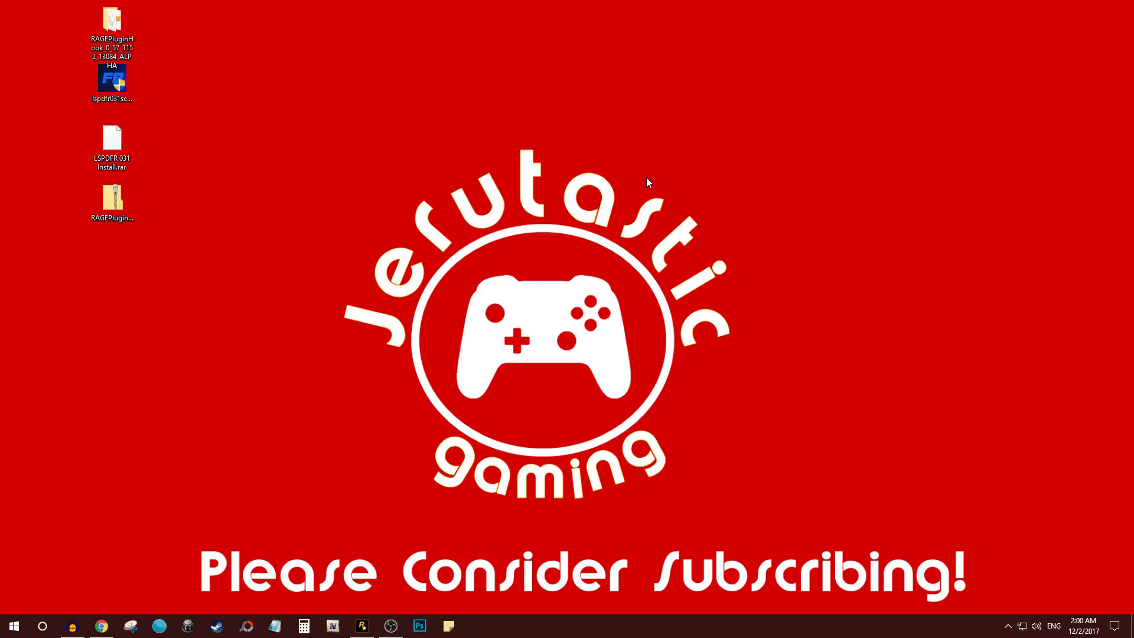